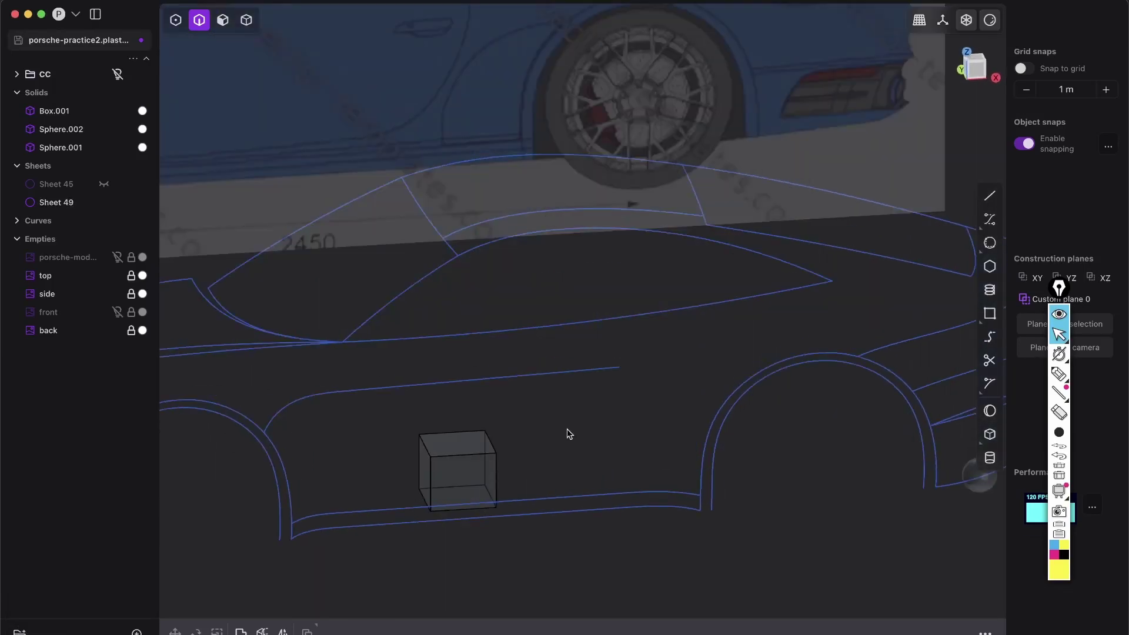
pyautogui.scroll(3, 426, 416)
pyautogui.hotkey('shift', 'f')
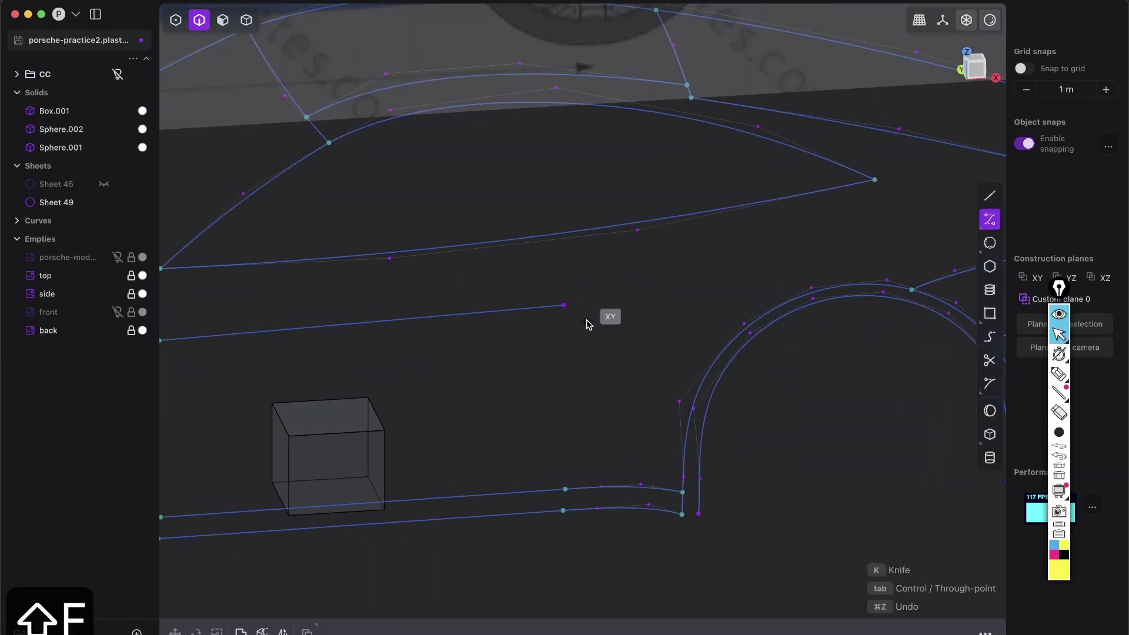
pyautogui.click(992, 72)
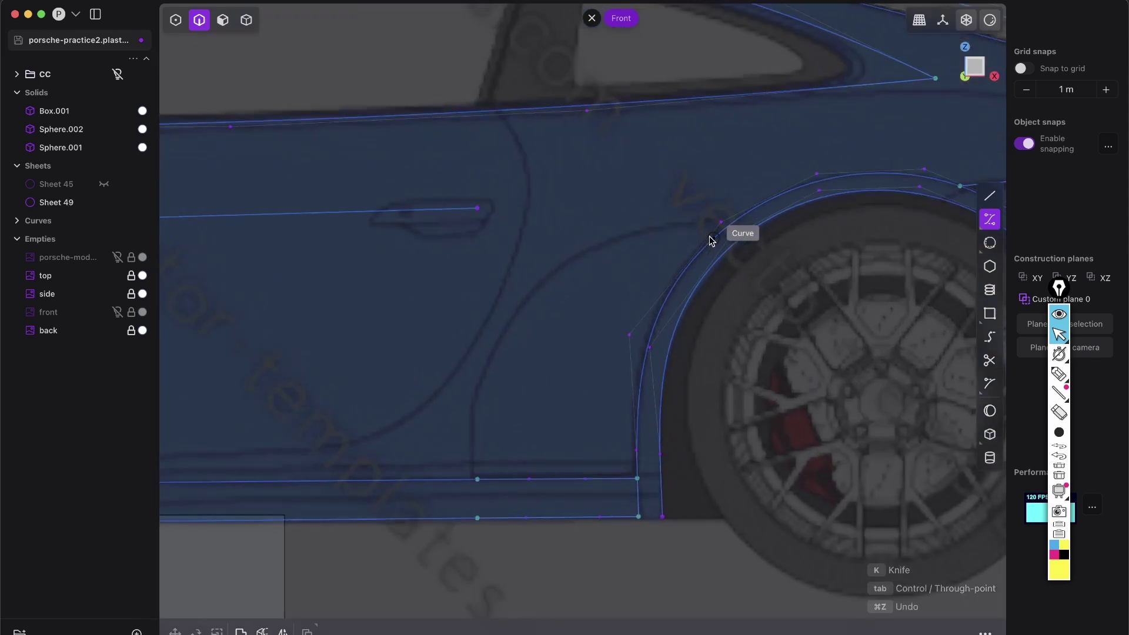
pyautogui.scroll(-4, 449, 302)
pyautogui.moveTo(326, 476); pyautogui.dragTo(378, 518, button='middle')
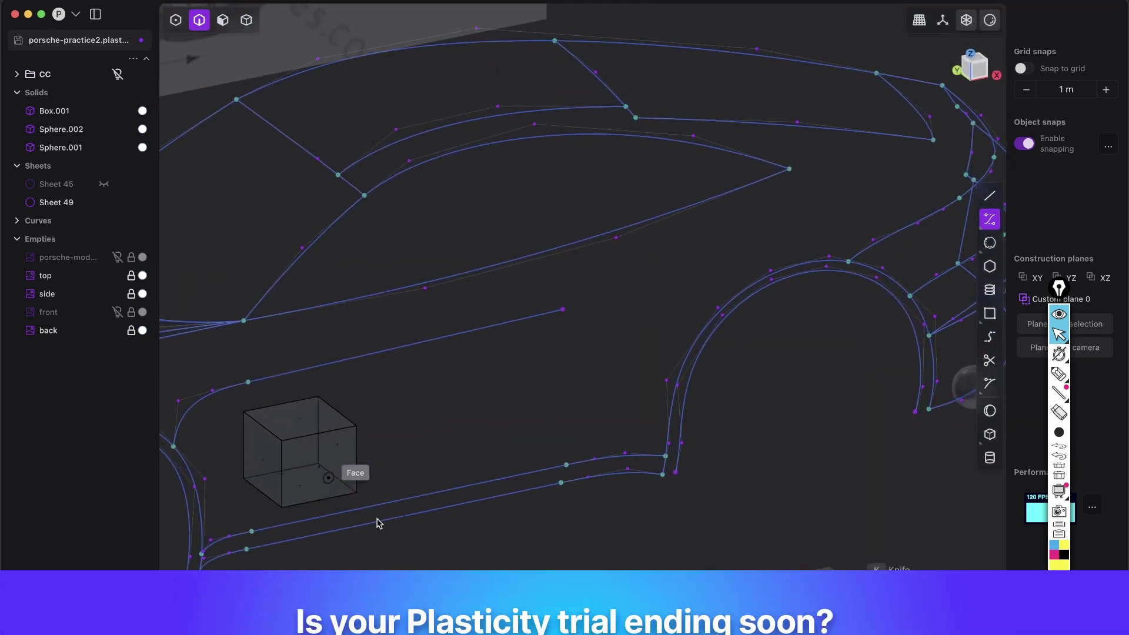
pyautogui.press('Escape')
pyautogui.keyDown('shift'); pyautogui.moveTo(492, 461); pyautogui.dragTo(591, 401, button='middle'); pyautogui.keyUp('shift')
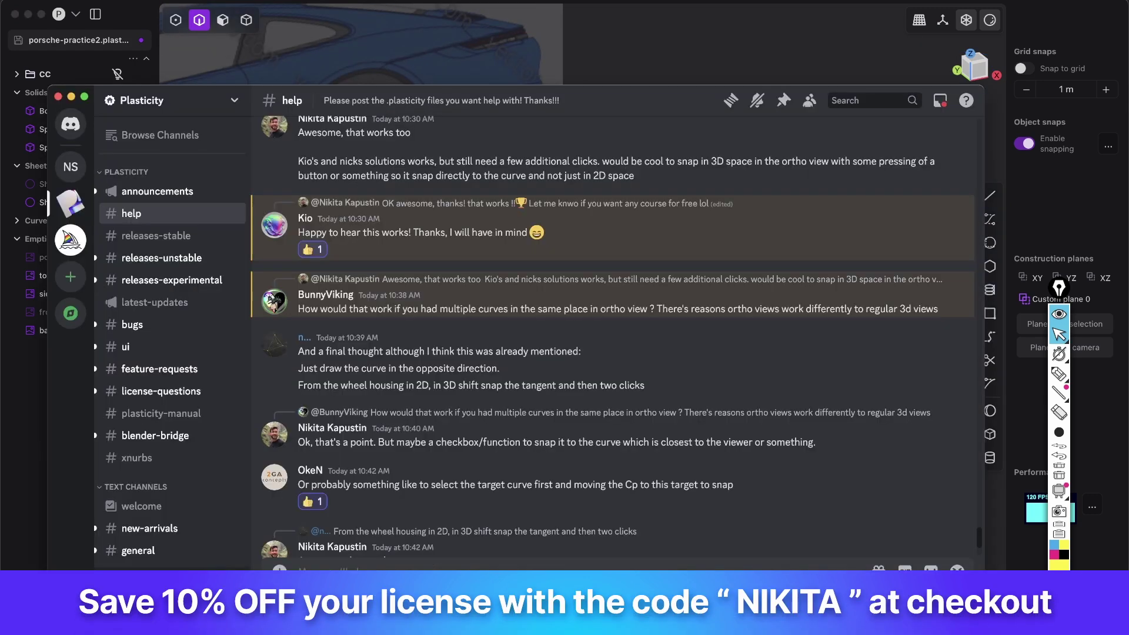
# - Read the discussion in Discord's Plasticity help channel about snapping a curve in 3D from an orthographic view, and return to Plasticity
pyautogui.scroll(-3, 978, 546)
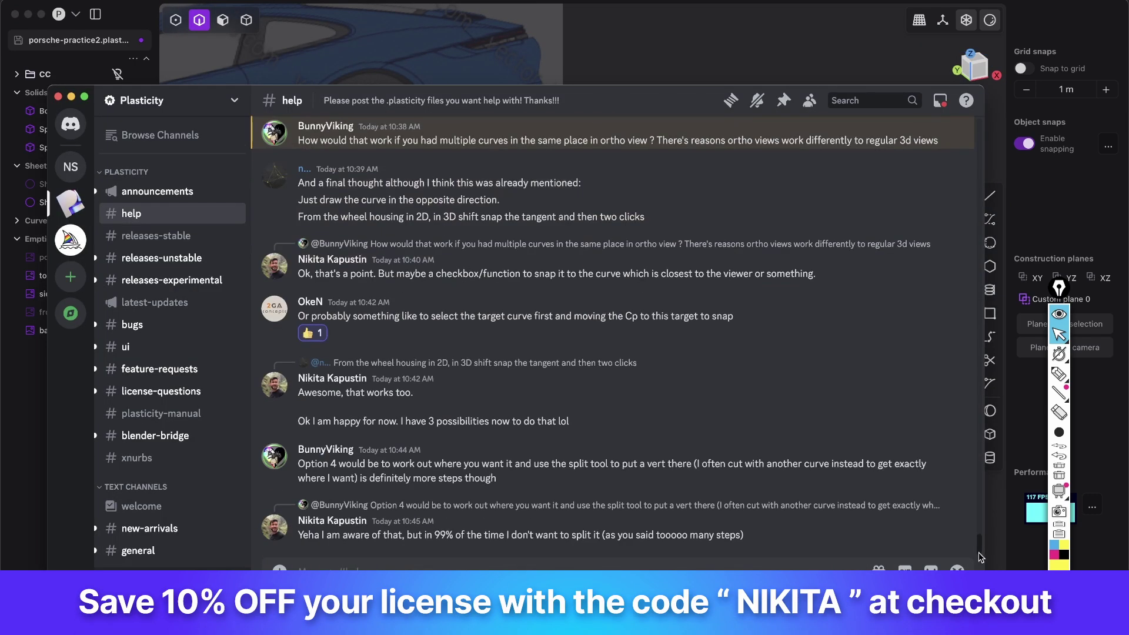
pyautogui.moveTo(978, 550)
pyautogui.mouseDown()
pyautogui.moveTo(979, 526)
pyautogui.moveTo(978, 550)
pyautogui.mouseUp()
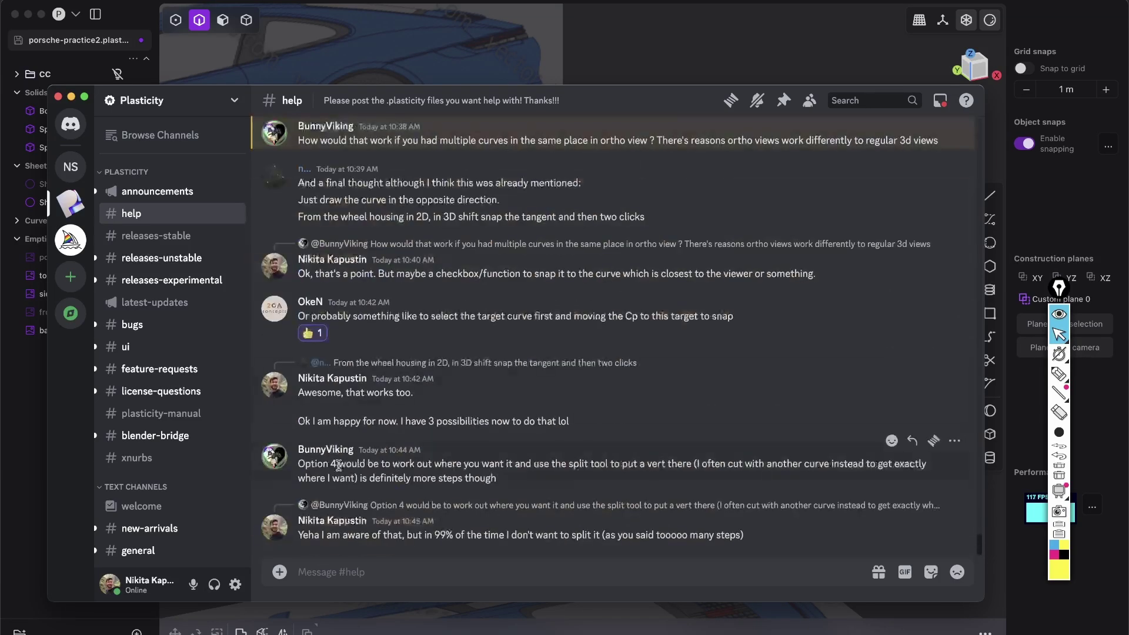
pyautogui.scroll(3, 985, 554)
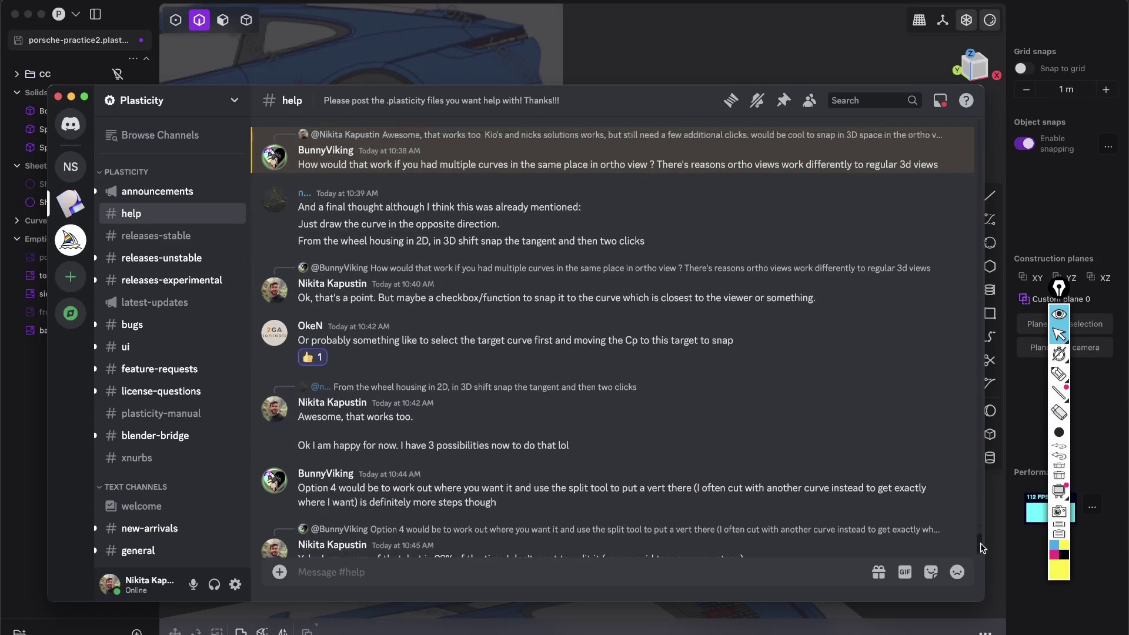
pyautogui.scroll(-3, 980, 555)
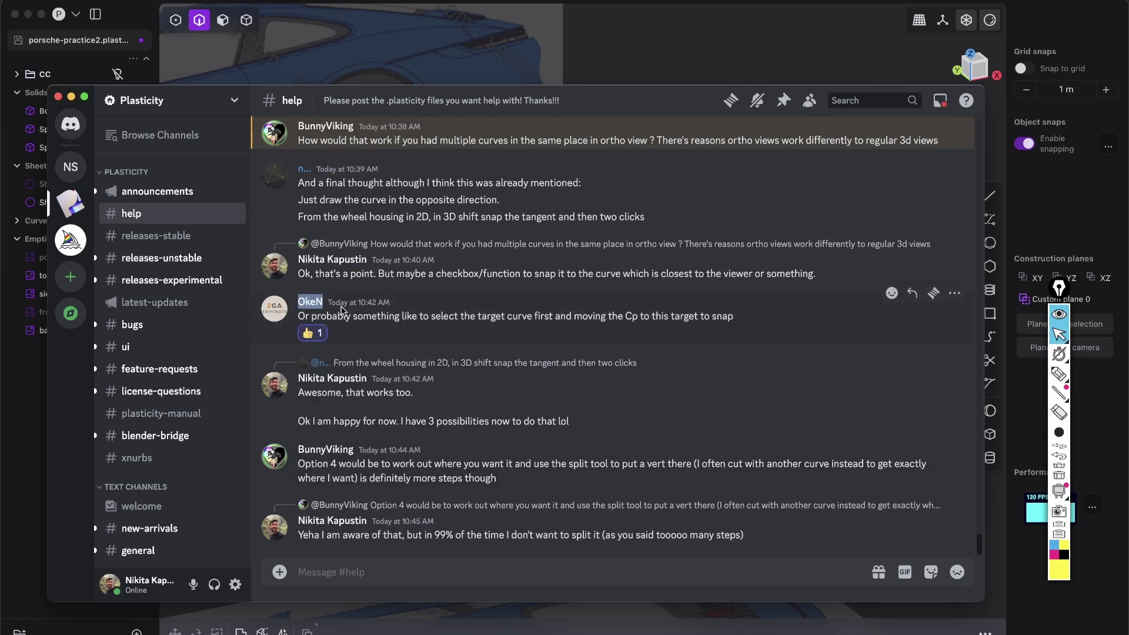
pyautogui.moveTo(297, 178); pyautogui.dragTo(332, 183)
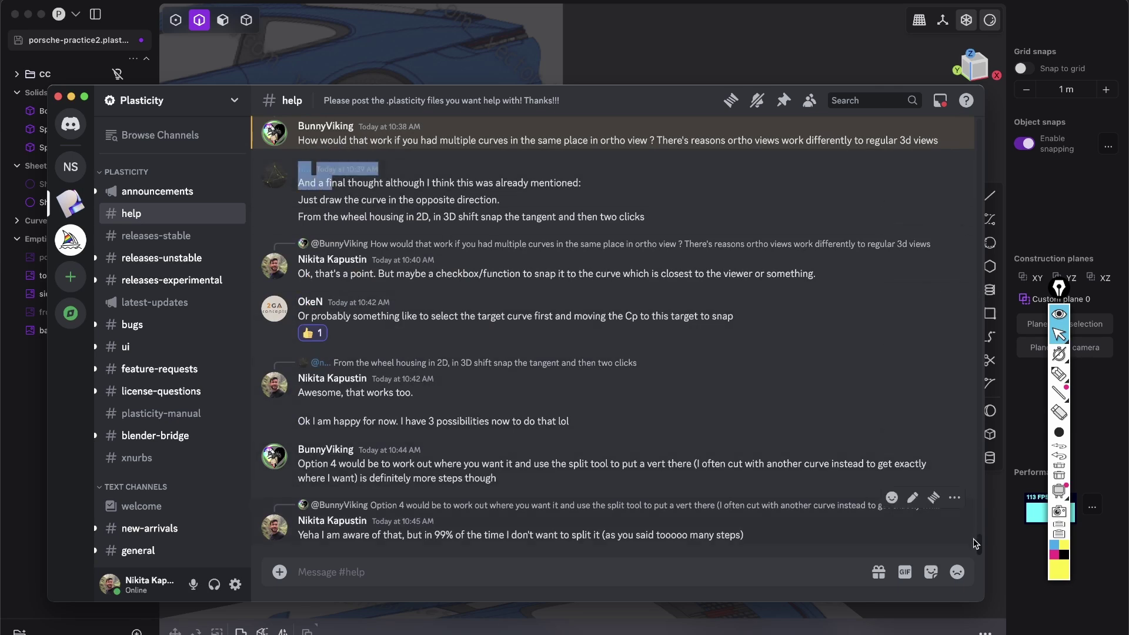
pyautogui.scroll(10, 980, 551)
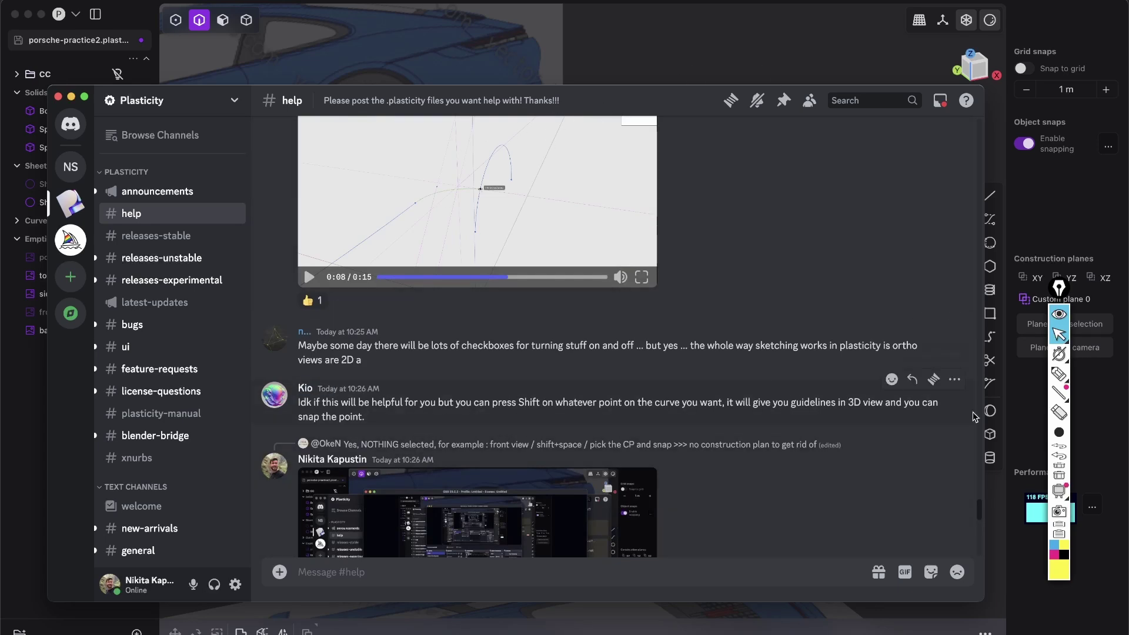
pyautogui.scroll(-10, 981, 519)
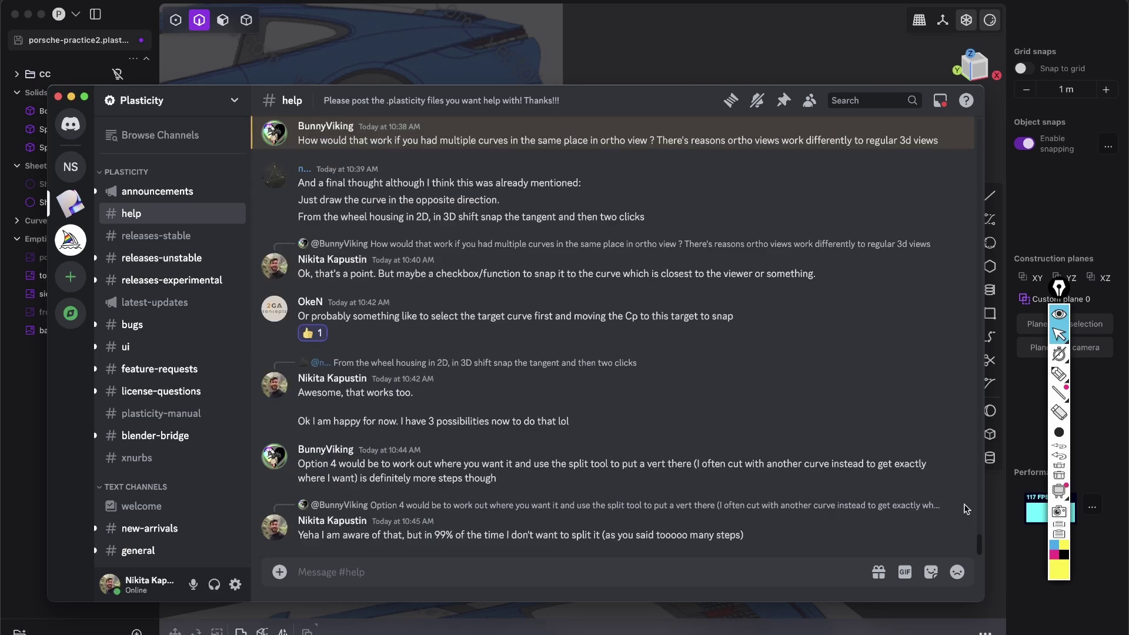
pyautogui.click(737, 17)
# - Examine the gap between the door line's open rear end and the rear wheel arch, sketching the intended connecting curve as a yellow annotation
pyautogui.keyDown('shift'); pyautogui.moveTo(329, 405); pyautogui.dragTo(439, 415, button='middle'); pyautogui.keyUp('shift')
pyautogui.scroll(5, 546, 390)
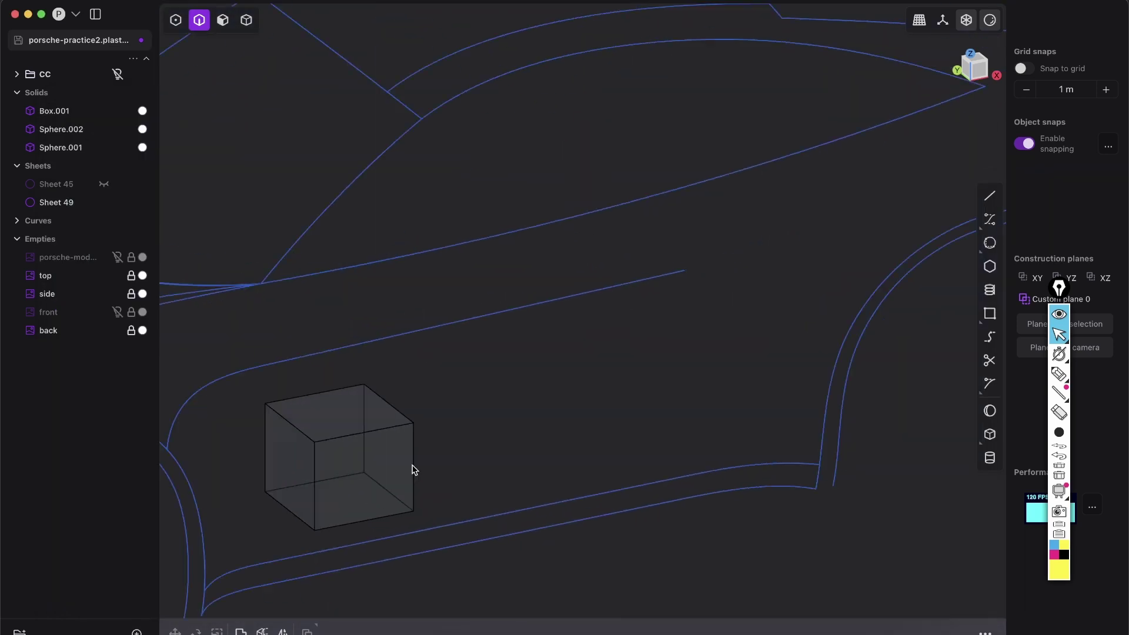
pyautogui.keyDown('shift'); pyautogui.moveTo(412, 469); pyautogui.dragTo(336, 476, button='middle'); pyautogui.keyUp('shift')
pyautogui.scroll(-3, 292, 483)
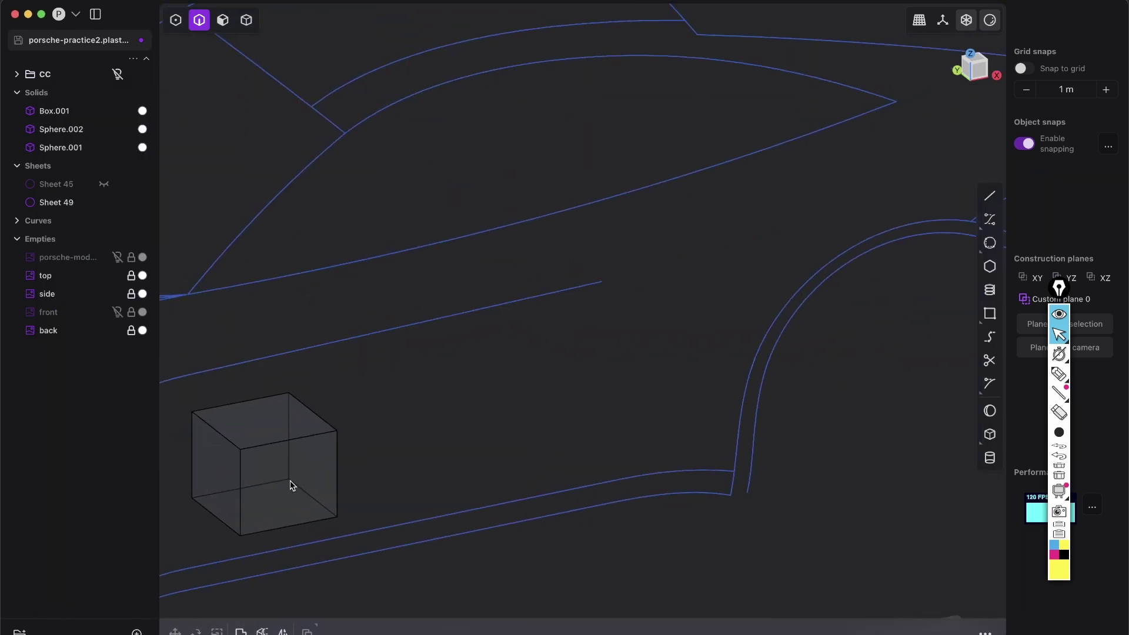
pyautogui.keyDown('shift'); pyautogui.moveTo(292, 504); pyautogui.dragTo(544, 398, button='middle'); pyautogui.keyUp('shift')
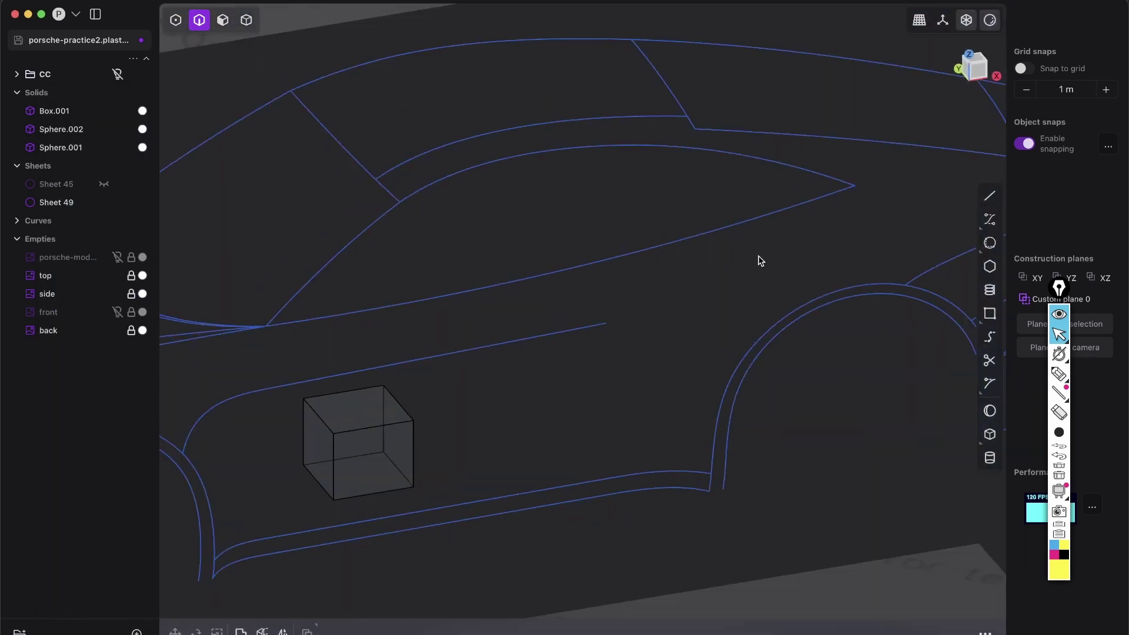
pyautogui.click(983, 5)
pyautogui.click(591, 390)
pyautogui.scroll(5, 382, 464)
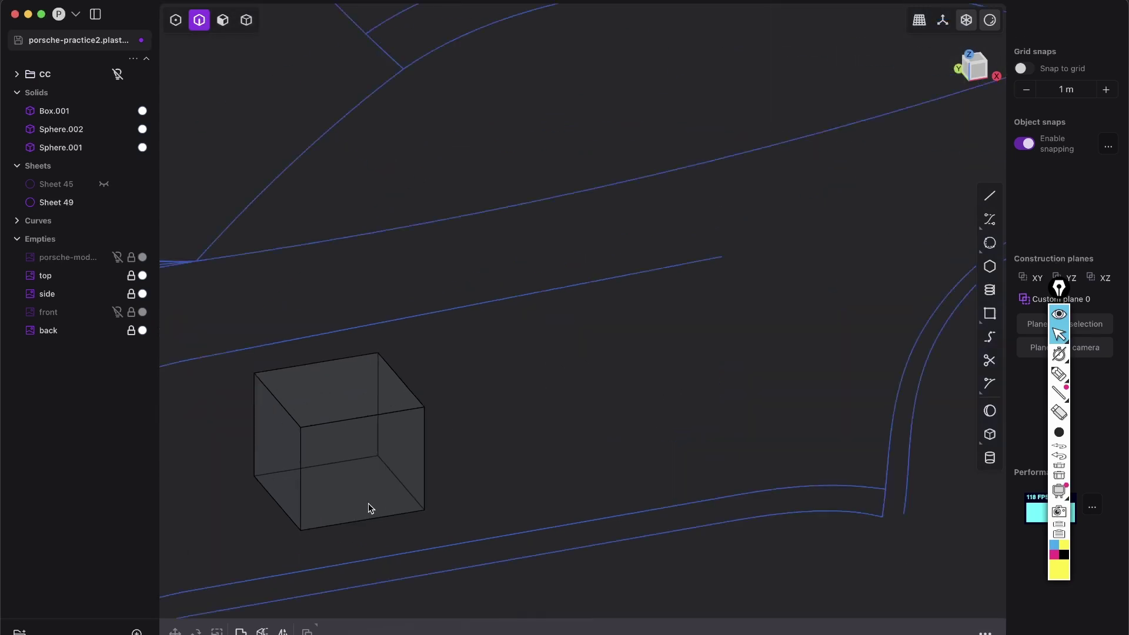
pyautogui.scroll(-5, 446, 456)
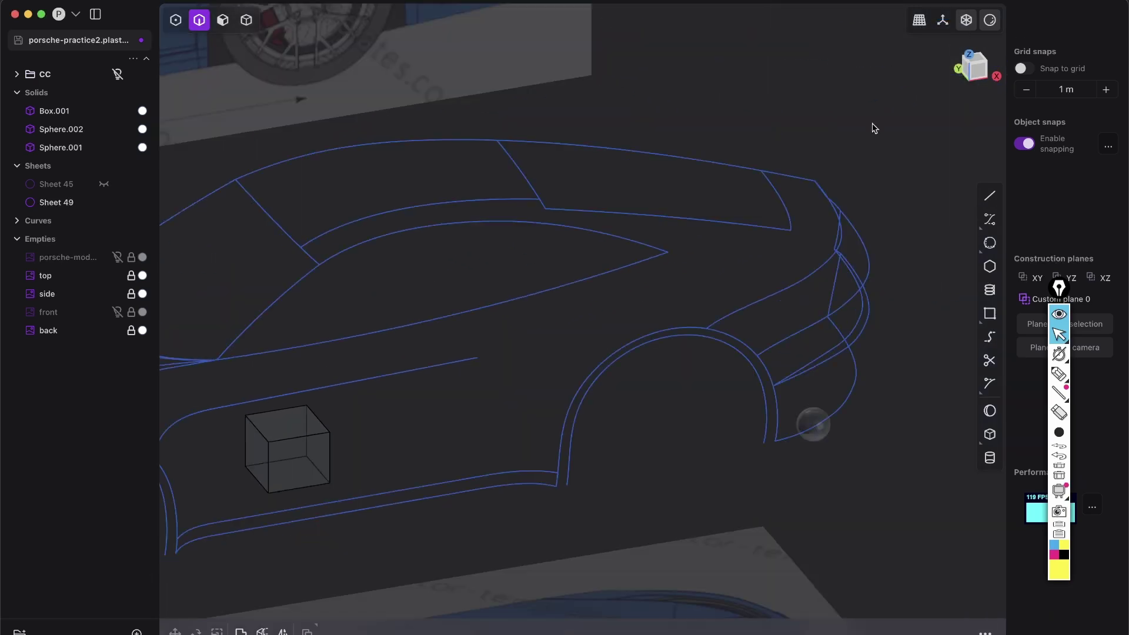
pyautogui.click(994, 75)
pyautogui.scroll(4, 584, 335)
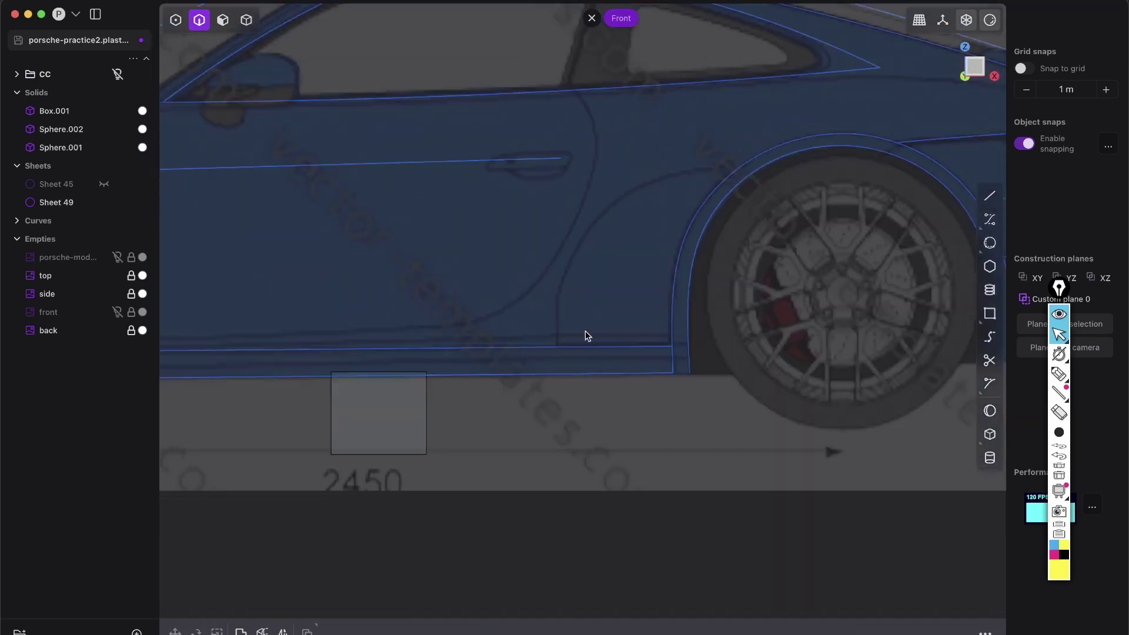
pyautogui.moveTo(391, 429); pyautogui.dragTo(425, 474, button='middle')
pyautogui.keyDown('shift'); pyautogui.moveTo(581, 391); pyautogui.dragTo(480, 373, button='middle'); pyautogui.keyUp('shift')
pyautogui.moveTo(1063, 373)
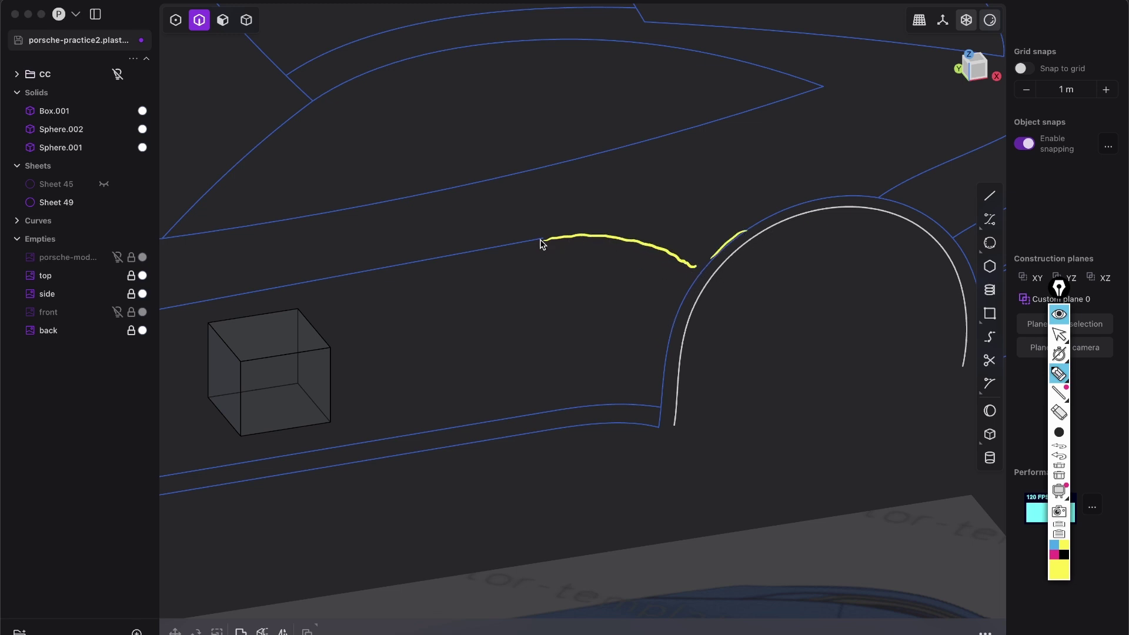
pyautogui.click(1056, 334)
pyautogui.hotkey('shift', 'f')
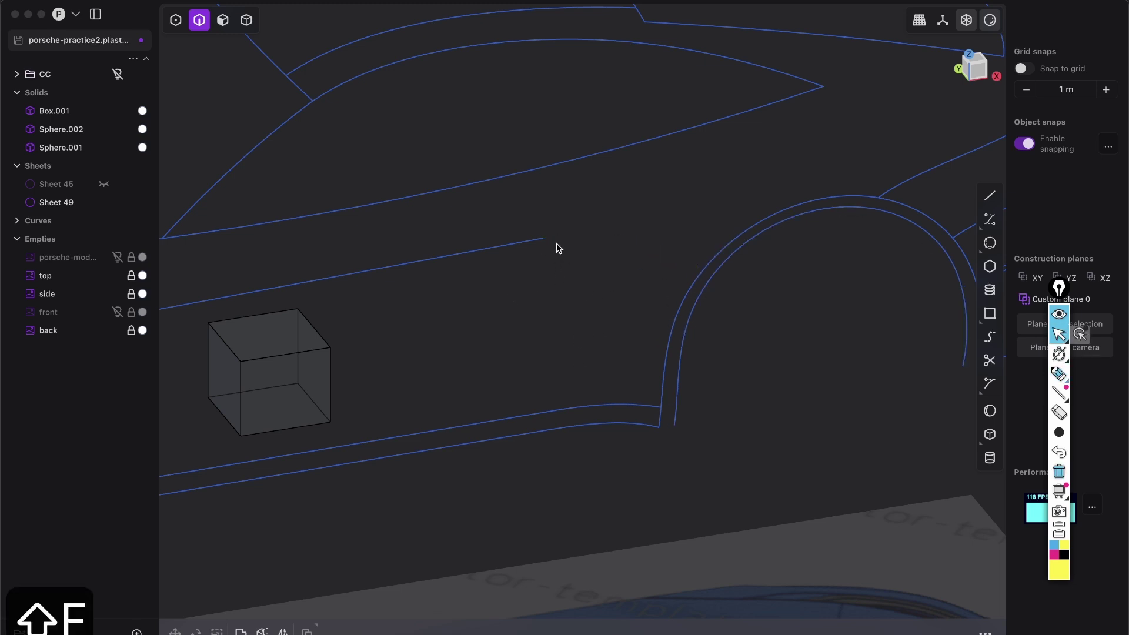
pyautogui.scroll(3, 573, 247)
pyautogui.keyDown('shift'); pyautogui.moveTo(638, 282); pyautogui.dragTo(708, 345, button='middle'); pyautogui.keyUp('shift')
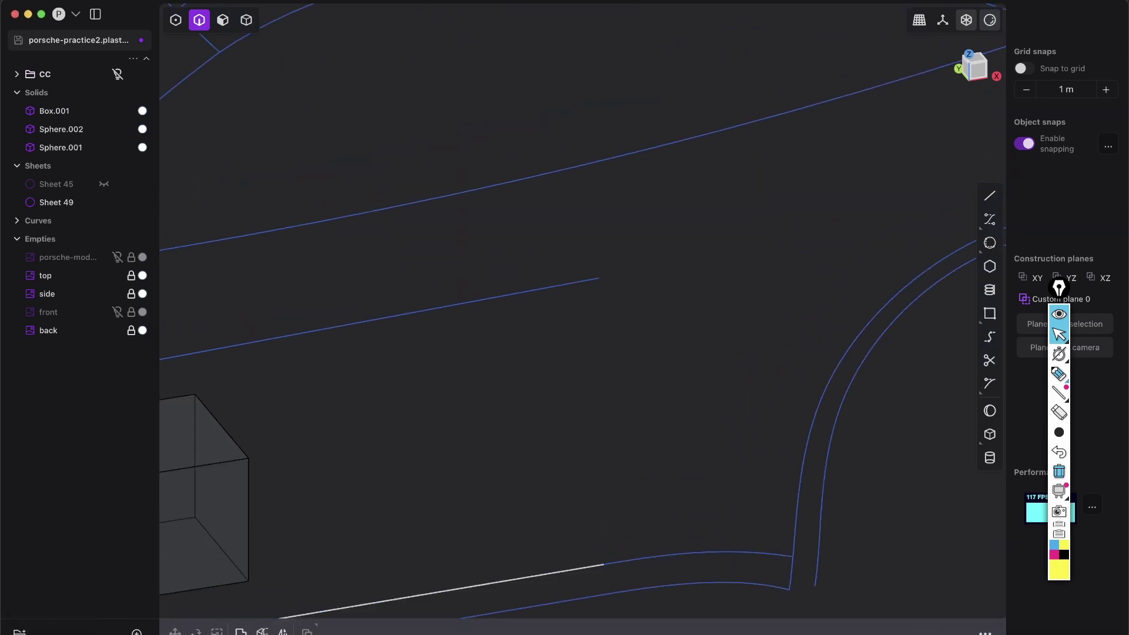
pyautogui.scroll(-2, 704, 283)
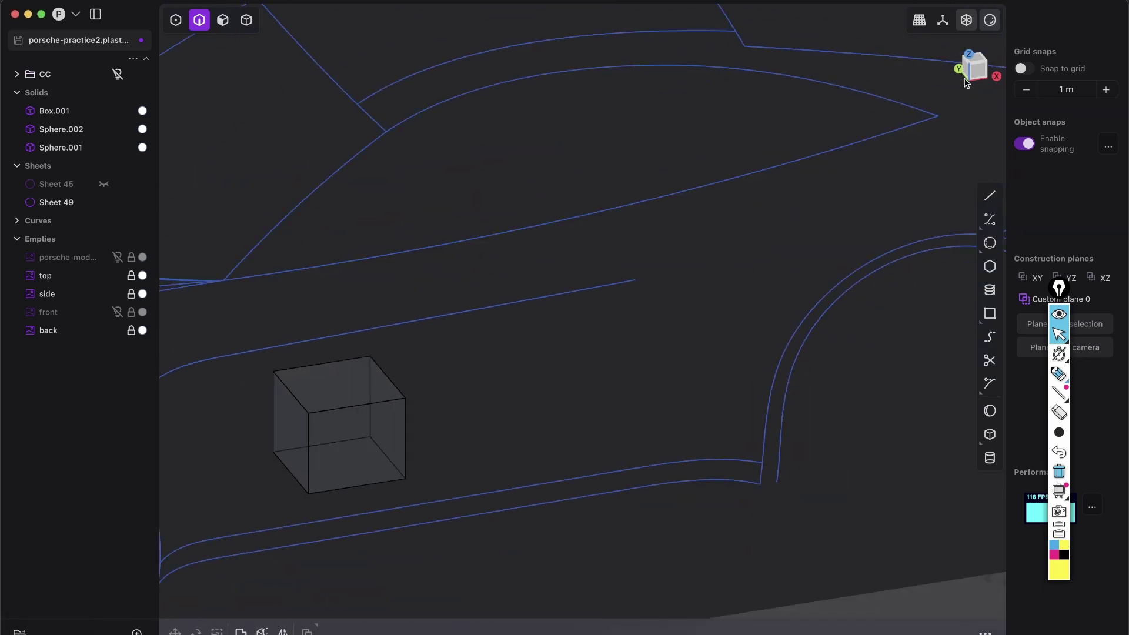
pyautogui.moveTo(395, 438); pyautogui.dragTo(308, 455, button='middle')
pyautogui.moveTo(373, 414); pyautogui.dragTo(416, 430, button='middle')
pyautogui.moveTo(304, 450)
pyautogui.mouseDown(button='middle')
pyautogui.moveTo(329, 466)
pyautogui.moveTo(408, 456)
pyautogui.moveTo(482, 390)
pyautogui.moveTo(779, 257)
pyautogui.mouseUp(button='middle')
# - Draw a three-point spline curve from the door line's open rear end, curving down to the outer rear wheel-arch curve
pyautogui.hotkey('shift', 'f')
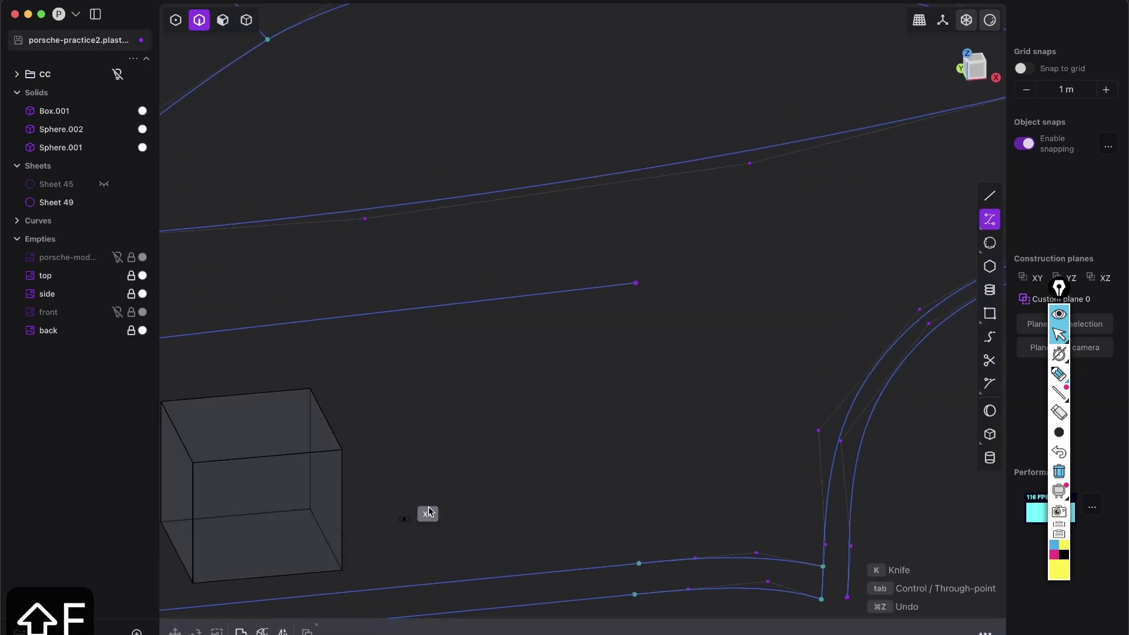
pyautogui.scroll(3, 428, 506)
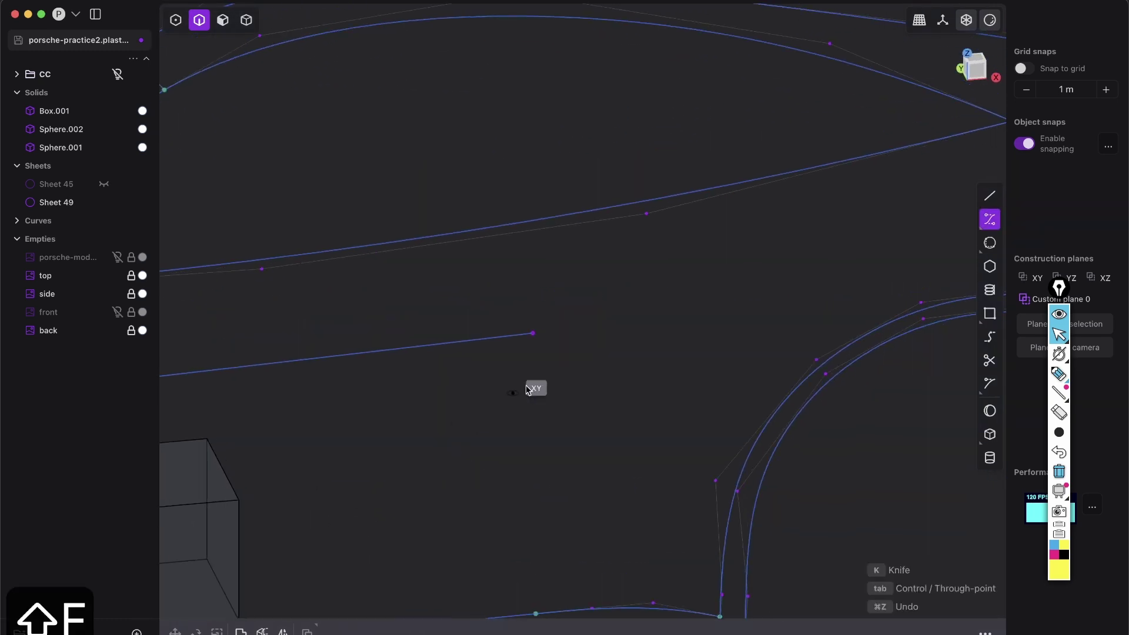
pyautogui.click(536, 335)
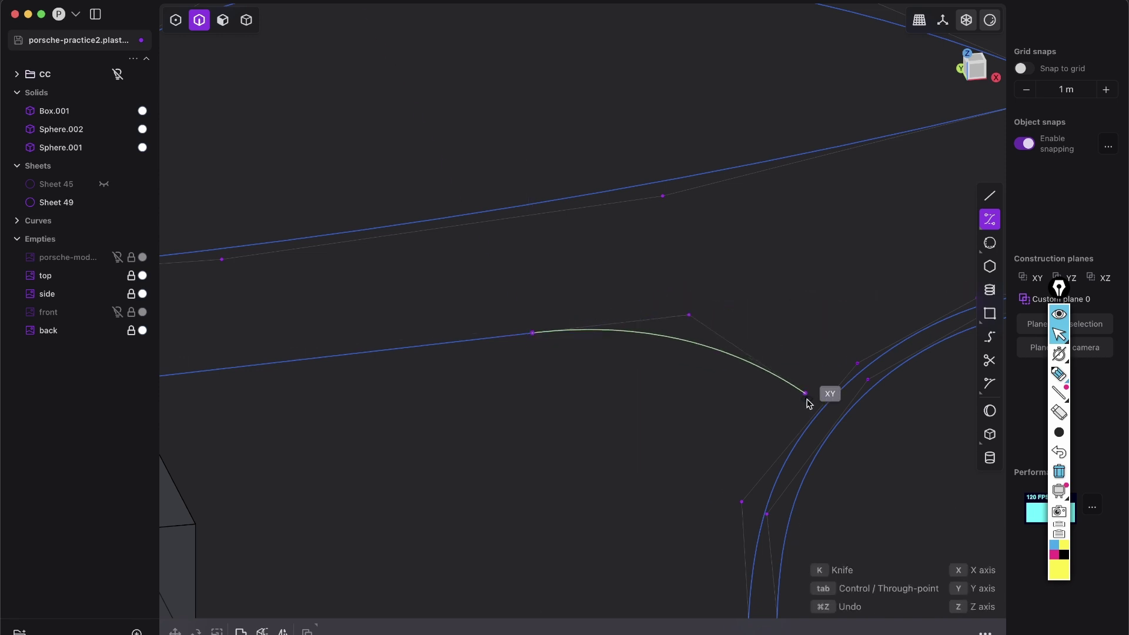
pyautogui.scroll(2, 817, 418)
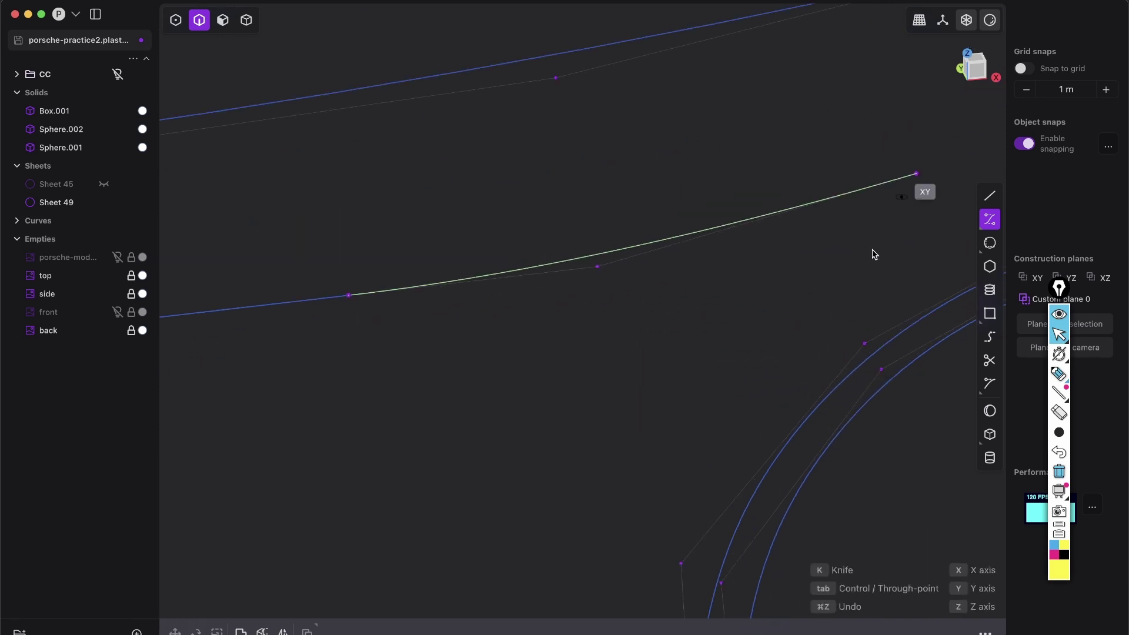
pyautogui.click(847, 378)
pyautogui.rightClick(878, 372)
# - In the front view, slide the new curve's rear end point farther up along the outer wheel-arch curve
pyautogui.click(970, 78)
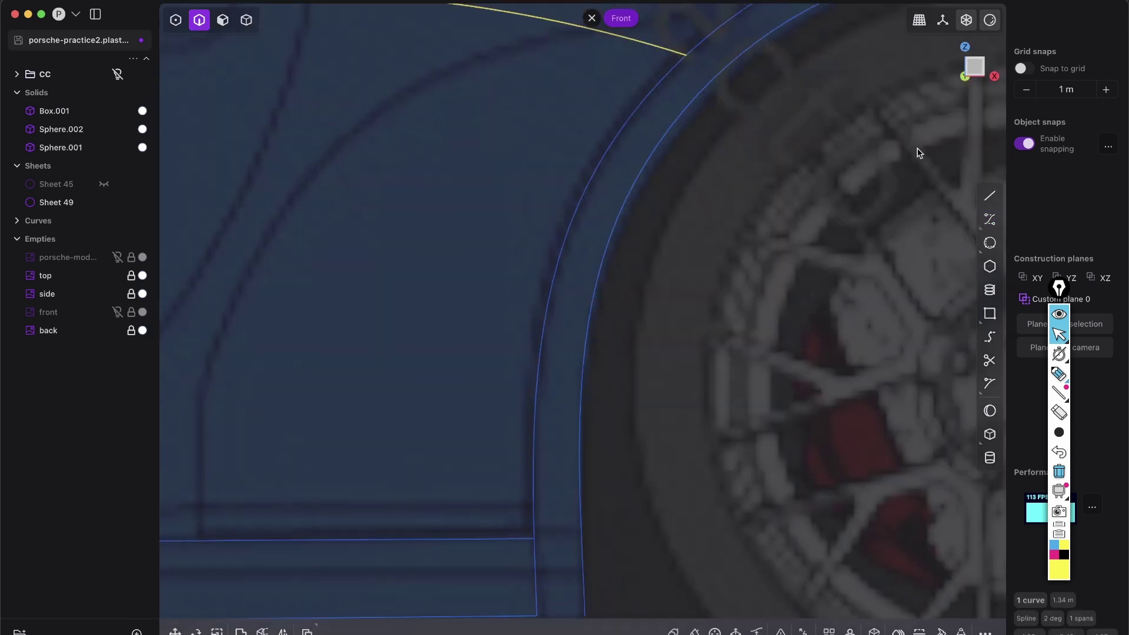
pyautogui.scroll(-2, 676, 258)
pyautogui.scroll(3, 654, 238)
pyautogui.keyDown('shift'); pyautogui.moveTo(681, 114); pyautogui.dragTo(660, 250, button='middle'); pyautogui.keyUp('shift')
pyautogui.keyDown('shift'); pyautogui.moveTo(696, 471); pyautogui.dragTo(635, 129, button='middle'); pyautogui.keyUp('shift')
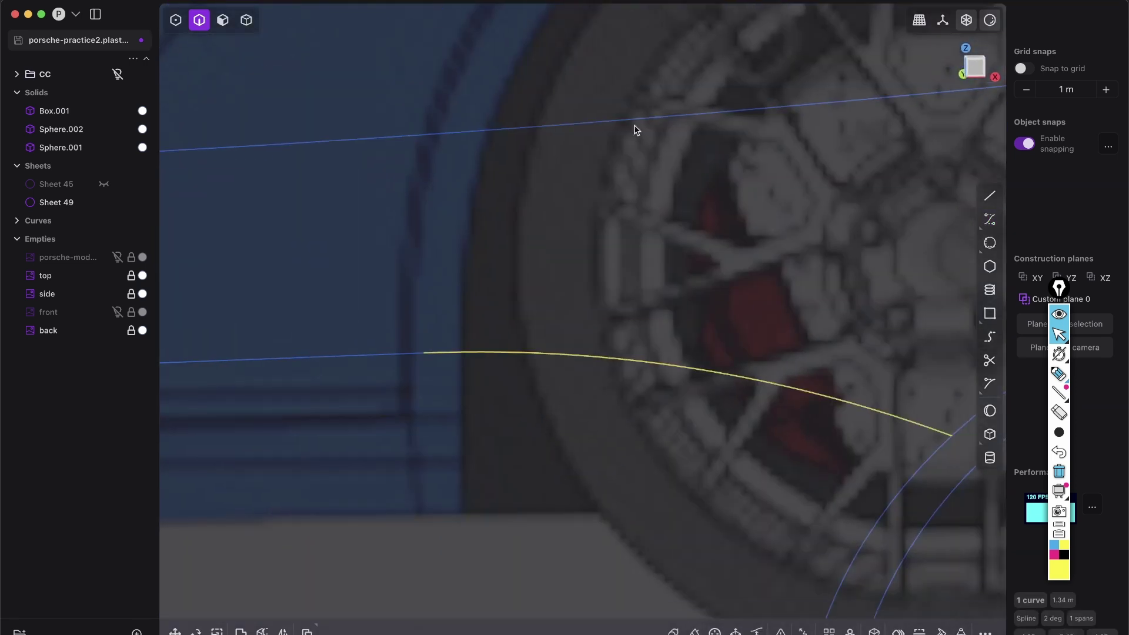
pyautogui.scroll(-3, 661, 306)
pyautogui.keyDown('shift'); pyautogui.moveTo(779, 392); pyautogui.dragTo(672, 361, button='middle'); pyautogui.keyUp('shift')
pyautogui.scroll(2, 672, 360)
pyautogui.scroll(3, 674, 365)
pyautogui.press('g')
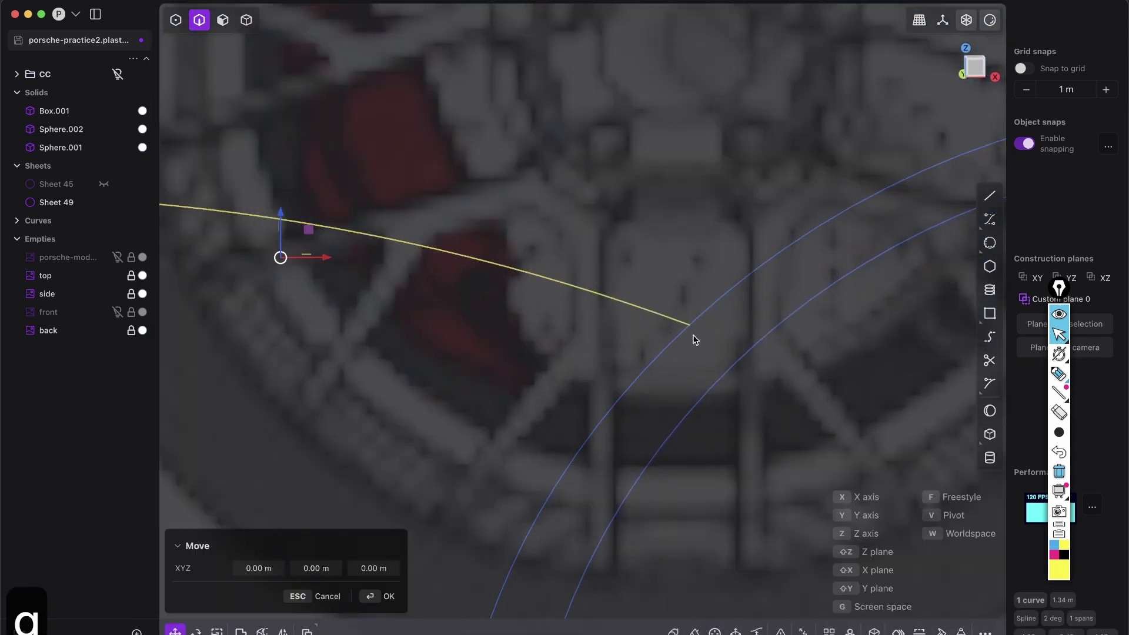
pyautogui.press('1')
pyautogui.press('Escape')
pyautogui.moveTo(693, 329); pyautogui.dragTo(746, 277)
pyautogui.scroll(-3, 735, 294)
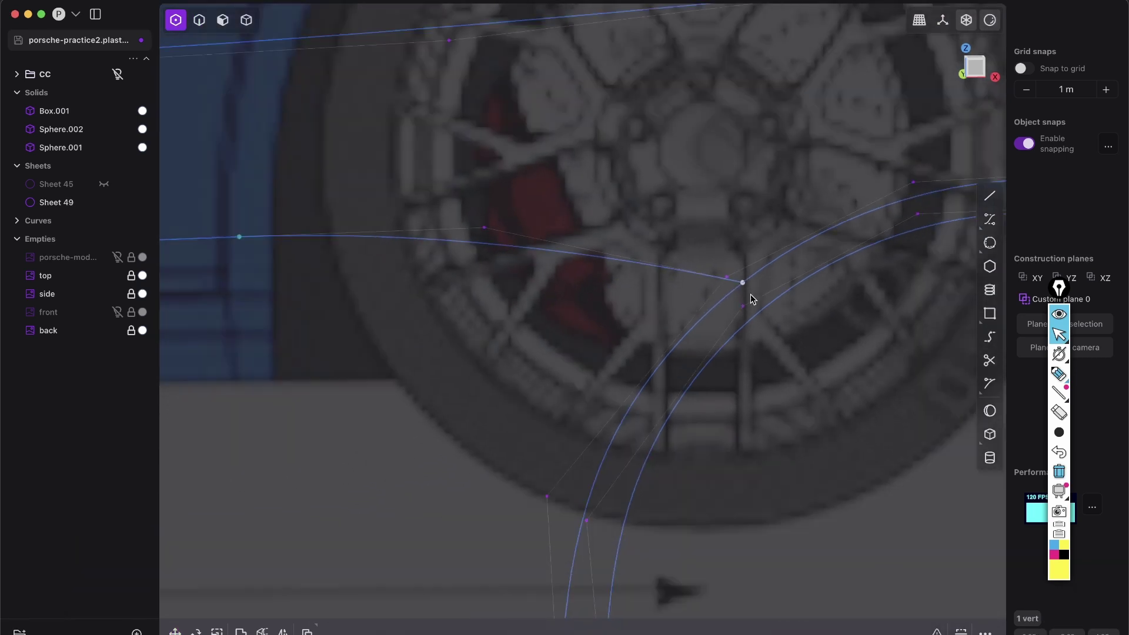
pyautogui.keyDown('shift'); pyautogui.moveTo(750, 294); pyautogui.dragTo(721, 324, button='middle'); pyautogui.keyUp('shift')
pyautogui.scroll(3, 721, 324)
pyautogui.scroll(-3, 586, 387)
pyautogui.press('2')
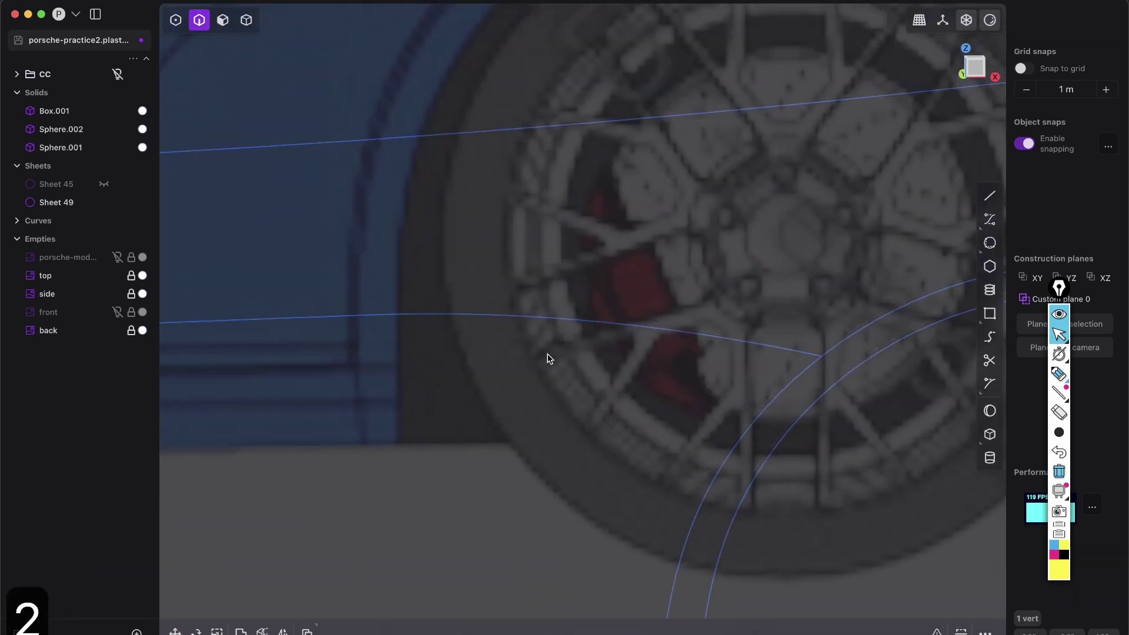
# - Inspect the connecting curve between the door line and the rear wheel arch from several angles, and delete it
pyautogui.scroll(-3, 547, 355)
pyautogui.moveTo(534, 359); pyautogui.dragTo(485, 473, button='middle')
pyautogui.scroll(-6, 482, 468)
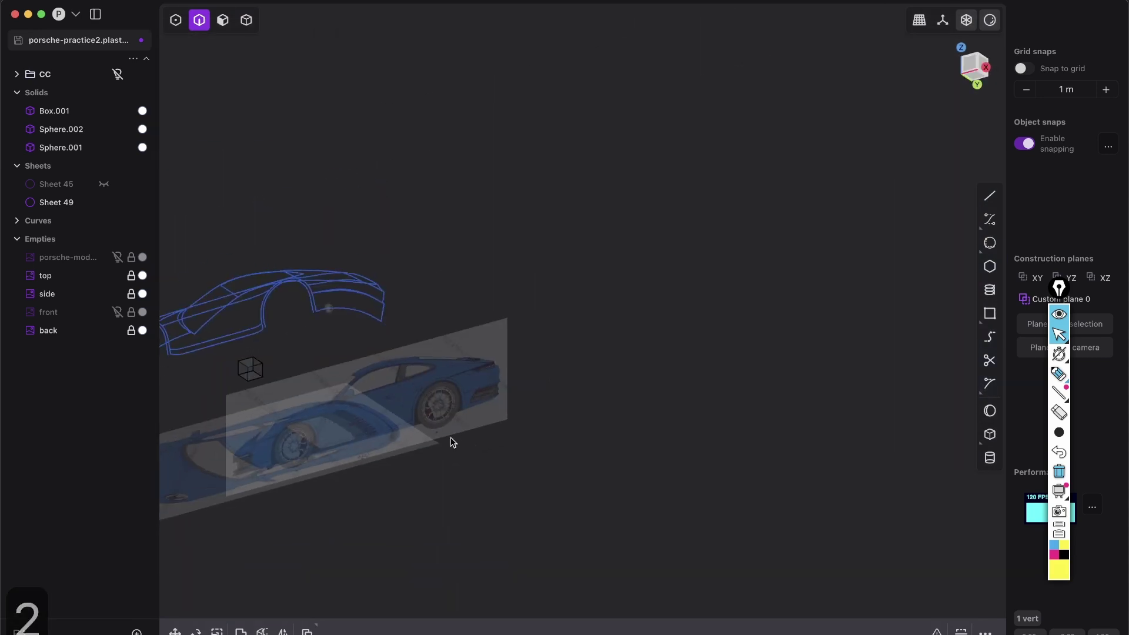
pyautogui.moveTo(450, 436); pyautogui.dragTo(447, 499, button='middle')
pyautogui.scroll(5, 446, 499)
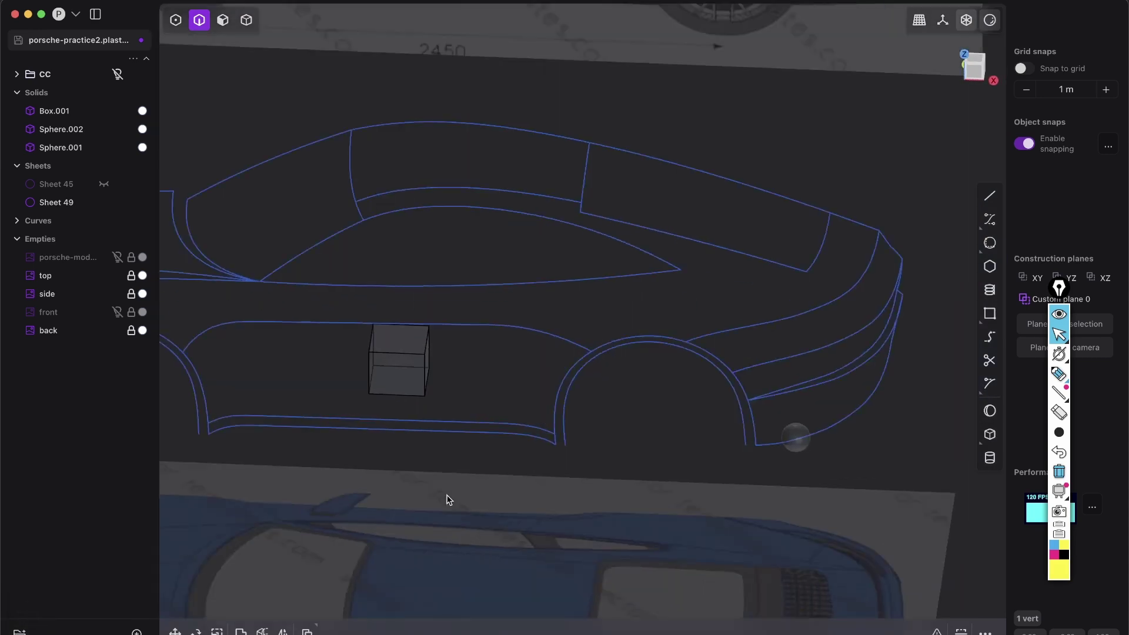
pyautogui.scroll(1, 482, 356)
pyautogui.press('2')
pyautogui.click(544, 325)
pyautogui.press('x')
# - Start a spline at the door line's open rear end, placing its second point a short way back along the line's tangent
pyautogui.click(974, 76)
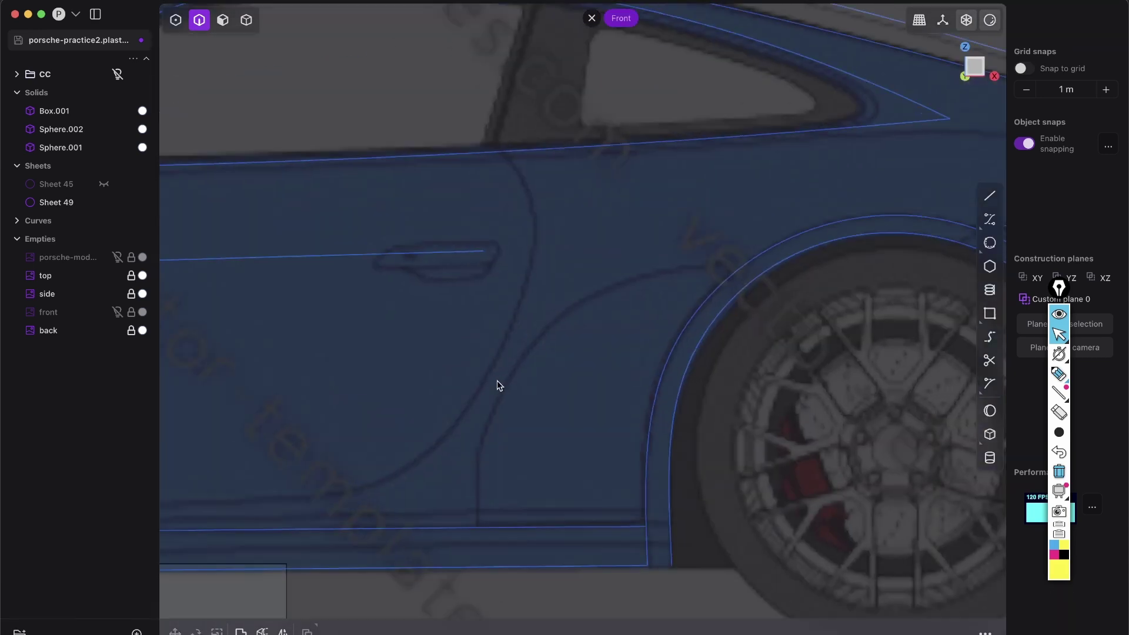
pyautogui.keyDown('shift'); pyautogui.moveTo(399, 460); pyautogui.dragTo(432, 407, button='middle'); pyautogui.keyUp('shift')
pyautogui.scroll(-2, 432, 407)
pyautogui.moveTo(307, 573); pyautogui.dragTo(461, 388, button='middle')
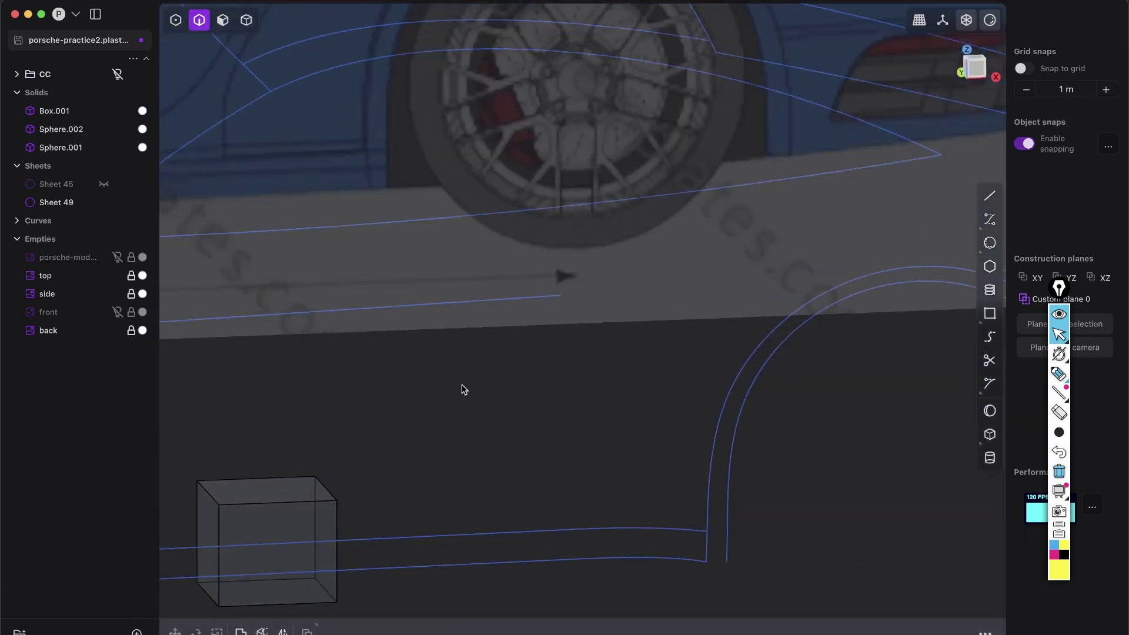
pyautogui.hotkey('shift', 'f')
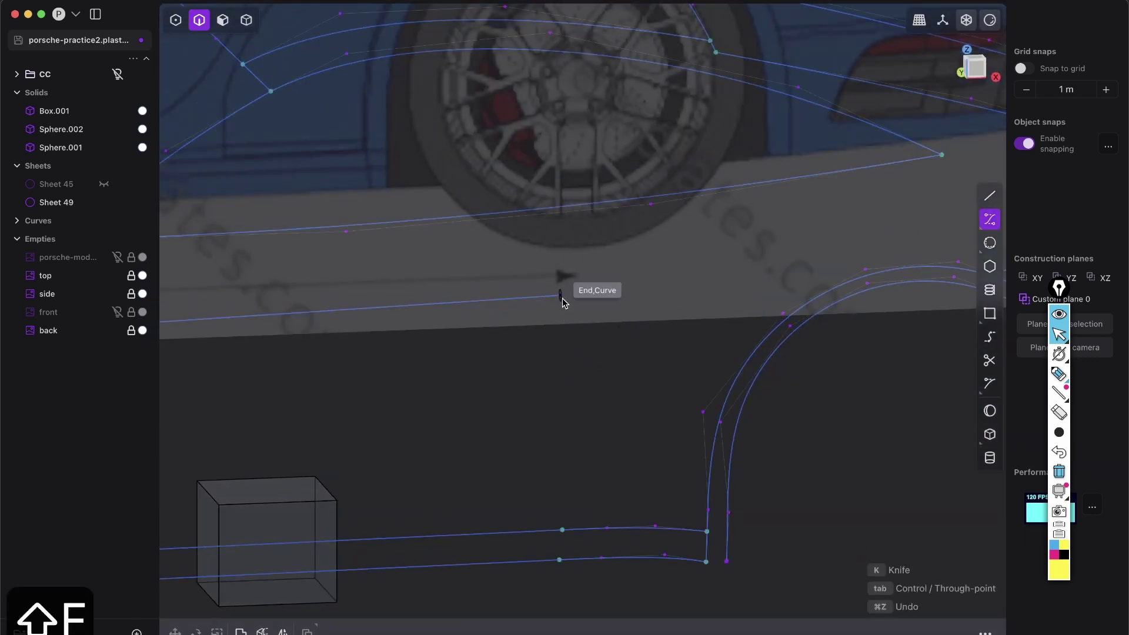
pyautogui.click(561, 296)
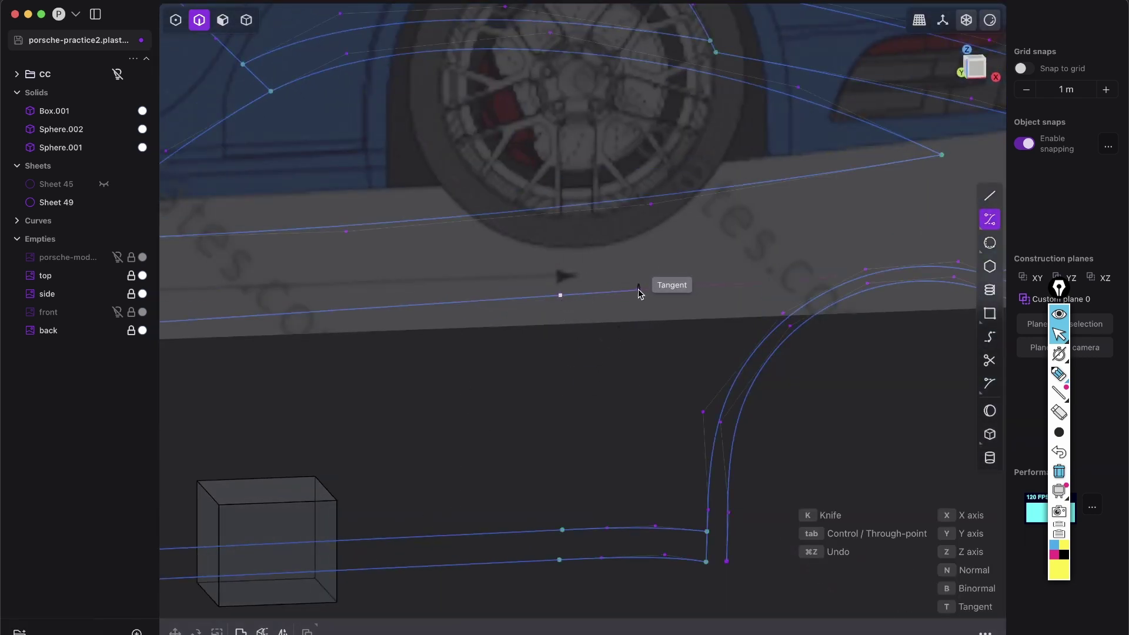
pyautogui.click(639, 292)
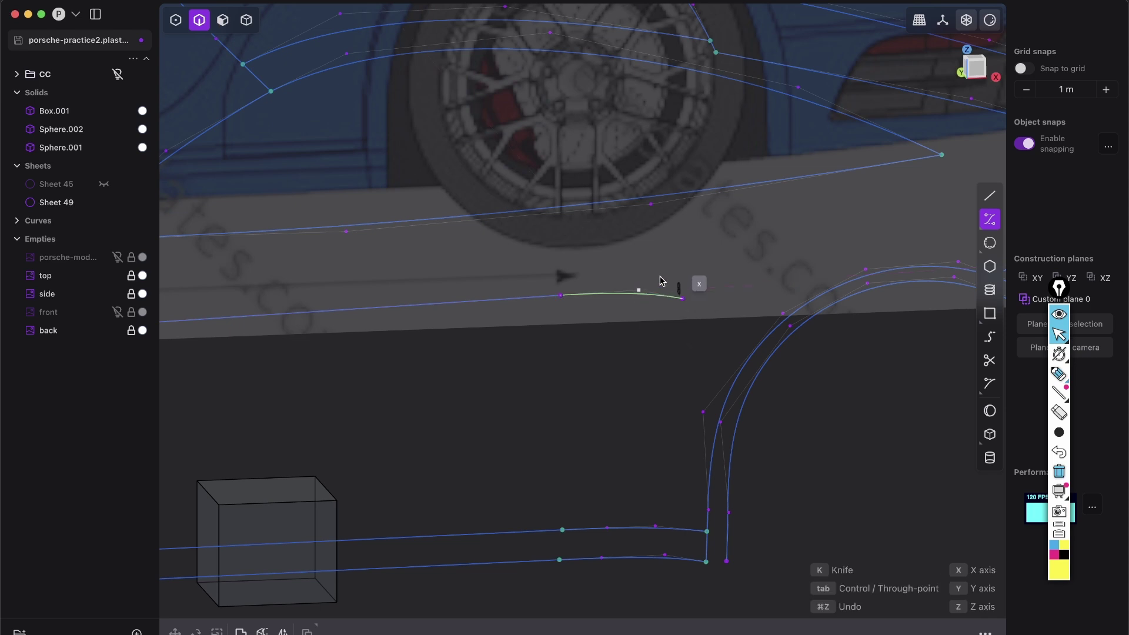
# - In the front view, end the spline where it visually meets the outer rear wheel-arch curve and finish the curve
pyautogui.click(973, 68)
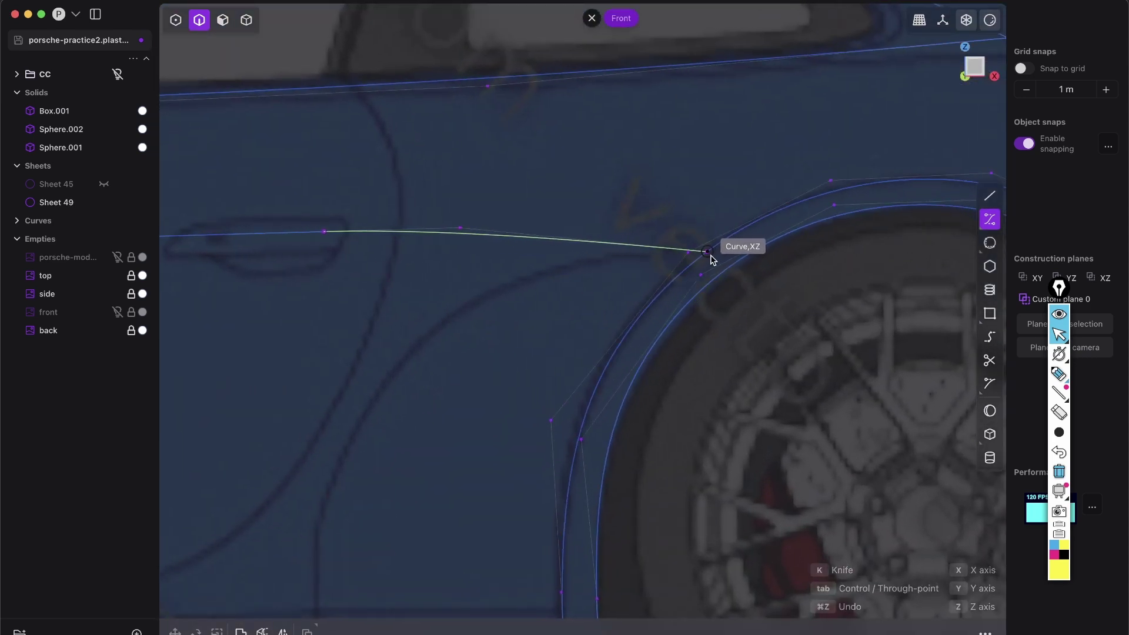
pyautogui.scroll(-1, 667, 295)
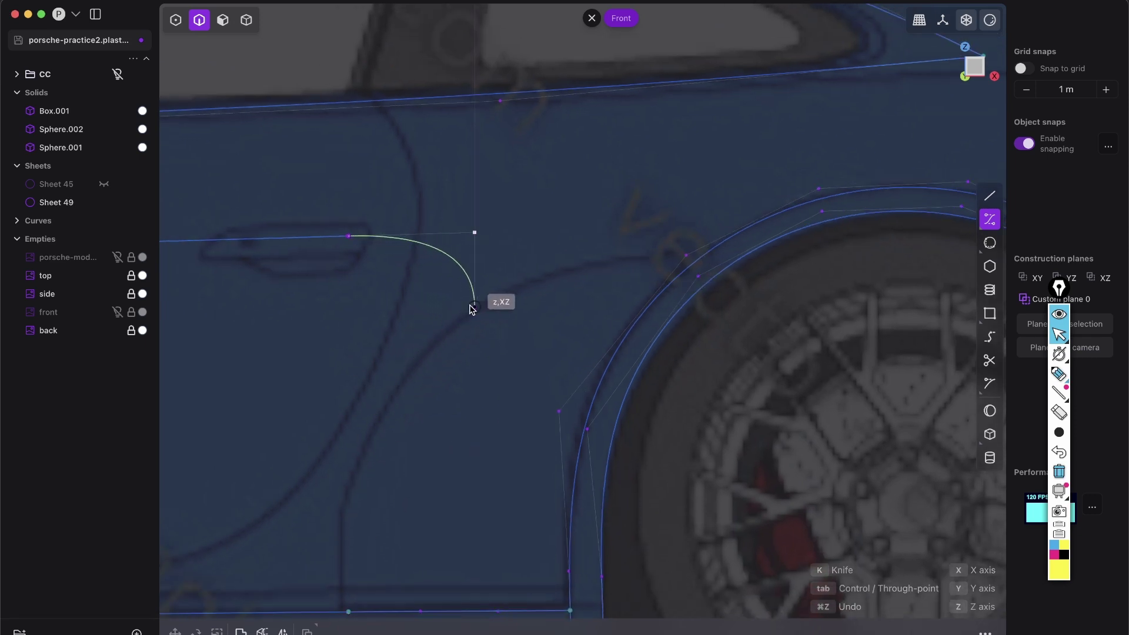
pyautogui.scroll(1, 731, 252)
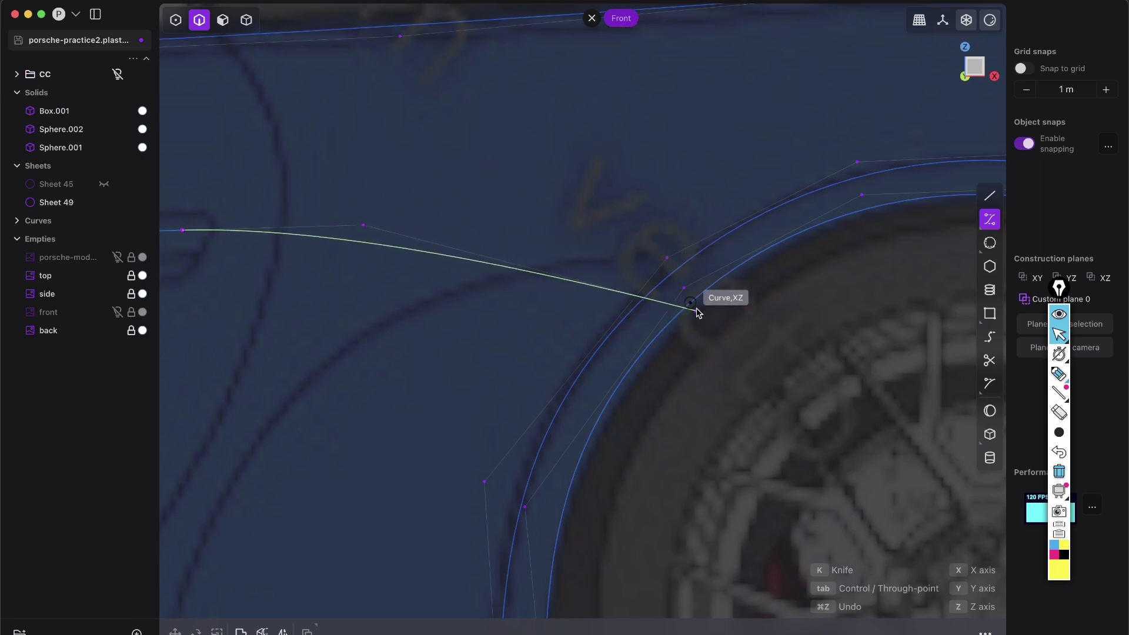
pyautogui.click(697, 253)
pyautogui.rightClick(807, 326)
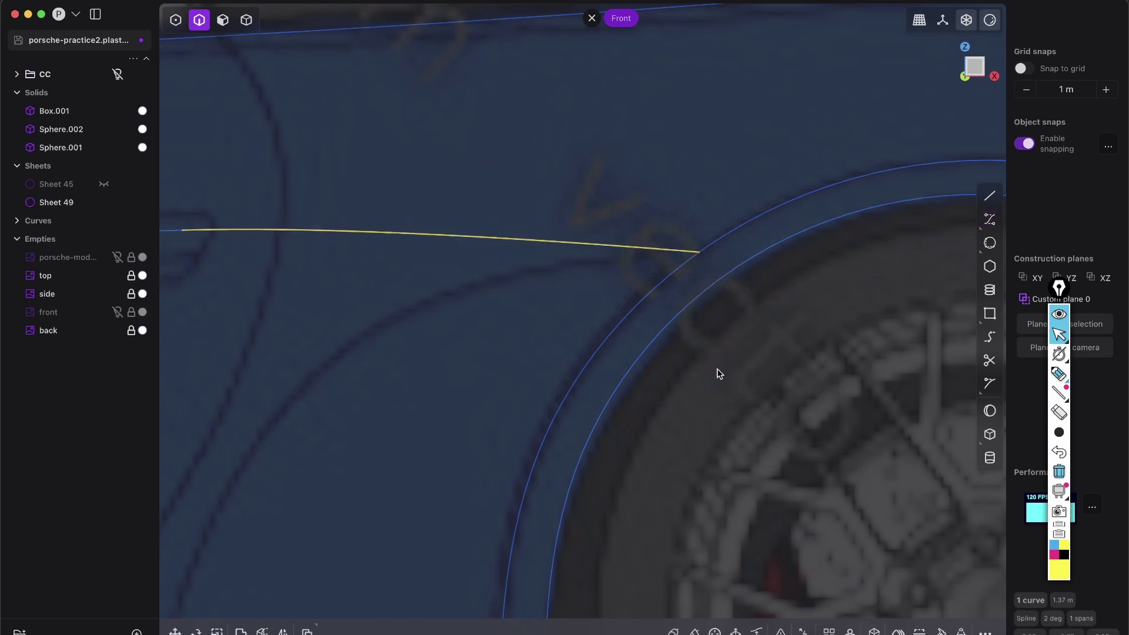
# - Inspect the new curve's rear end against the wheel arch from an angled 3D view and delete the curve
pyautogui.scroll(-5, 637, 390)
pyautogui.keyDown('shift'); pyautogui.moveTo(655, 351); pyautogui.dragTo(672, 237, button='middle'); pyautogui.keyUp('shift')
pyautogui.moveTo(361, 488); pyautogui.dragTo(719, 286, button='middle')
pyautogui.scroll(2, 752, 305)
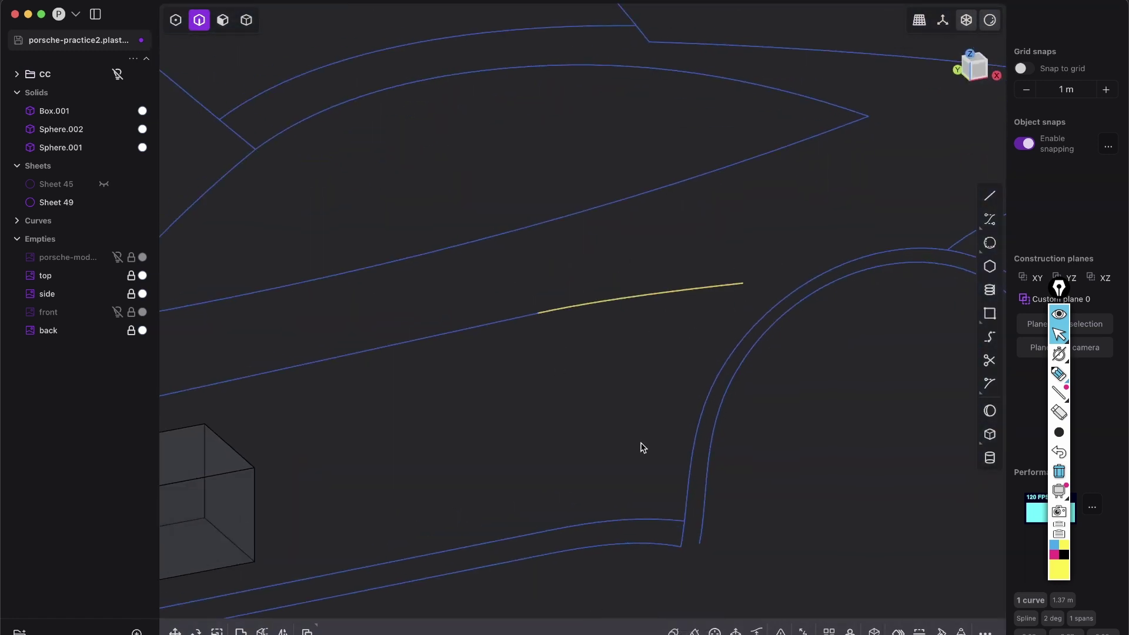
pyautogui.press('x')
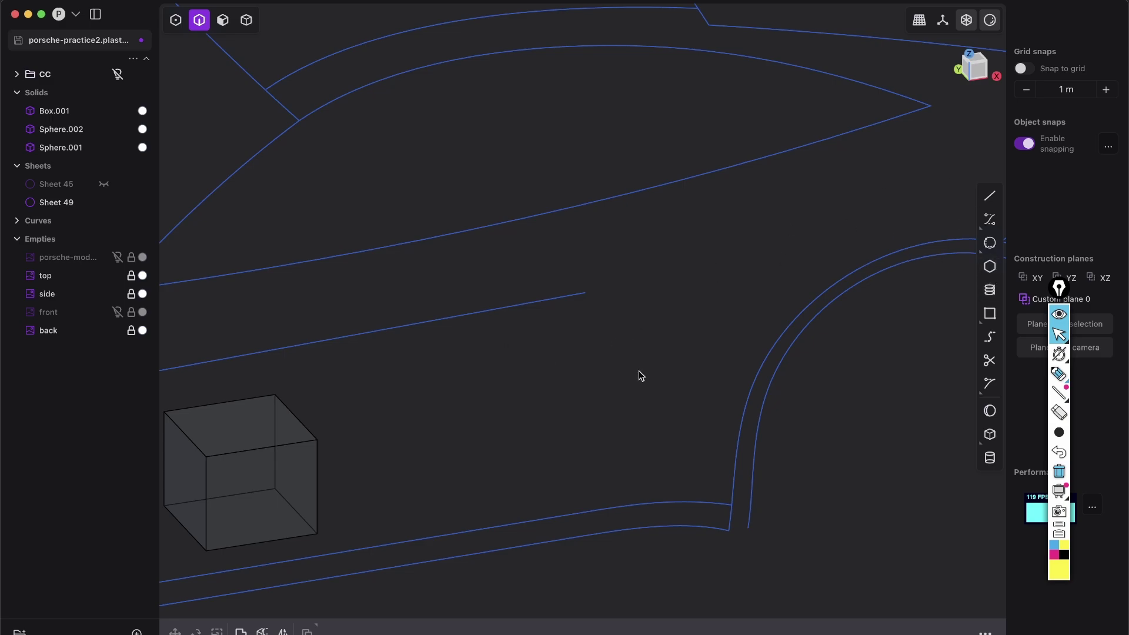
# - Start another spline from the door line's open rear end, with its second point along the line's tangent
pyautogui.hotkey('shift', 'f')
pyautogui.moveTo(595, 363); pyautogui.dragTo(620, 364, button='middle')
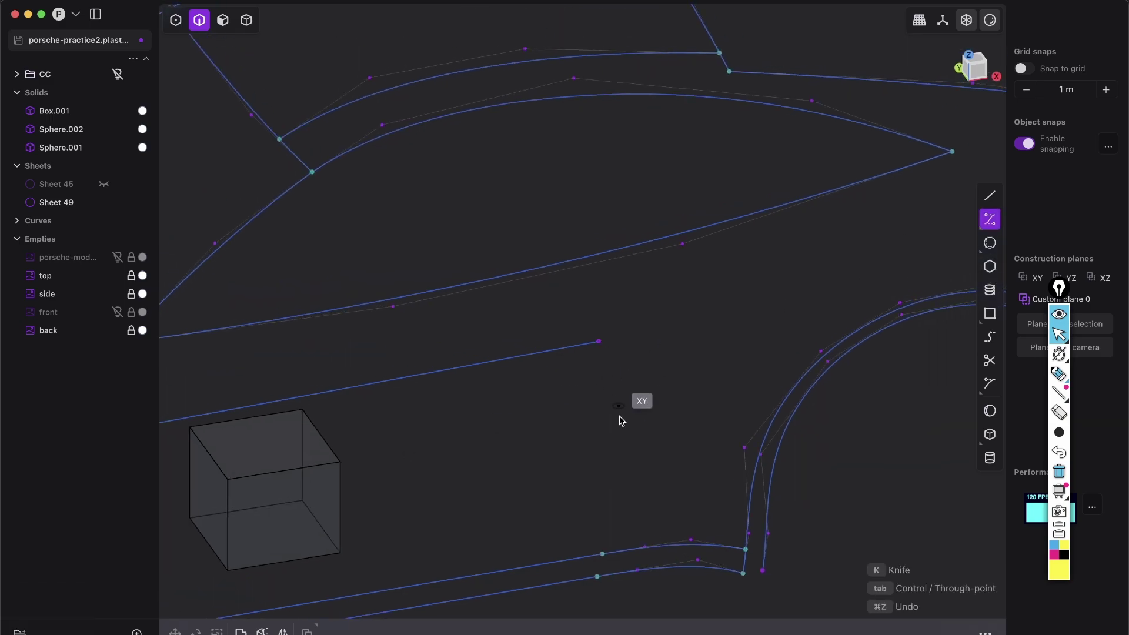
pyautogui.click(598, 344)
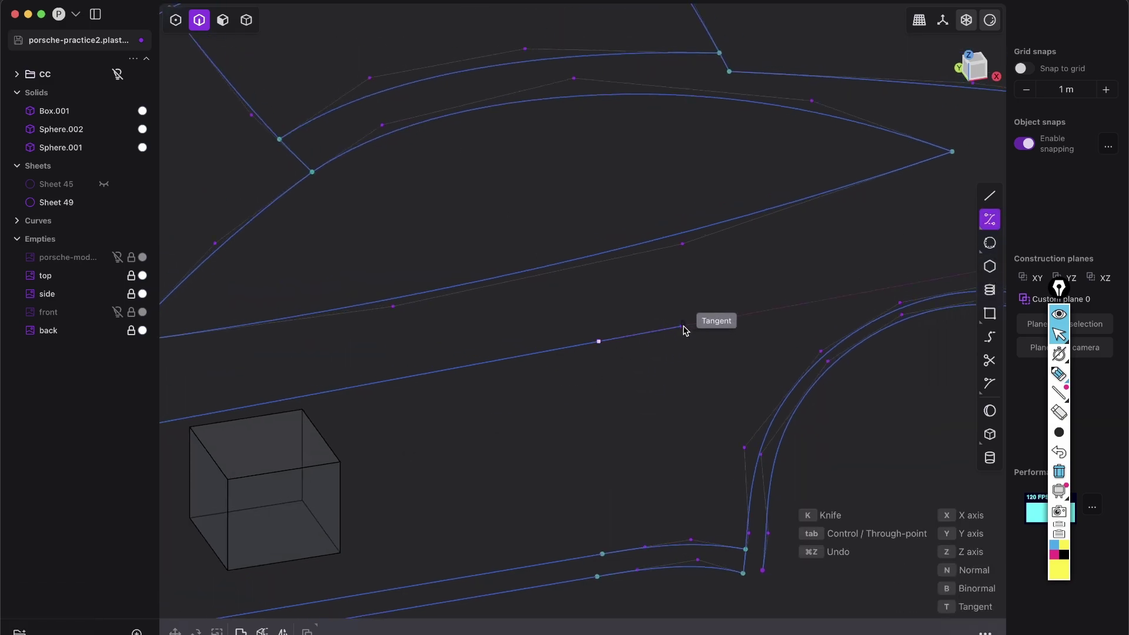
pyautogui.click(683, 328)
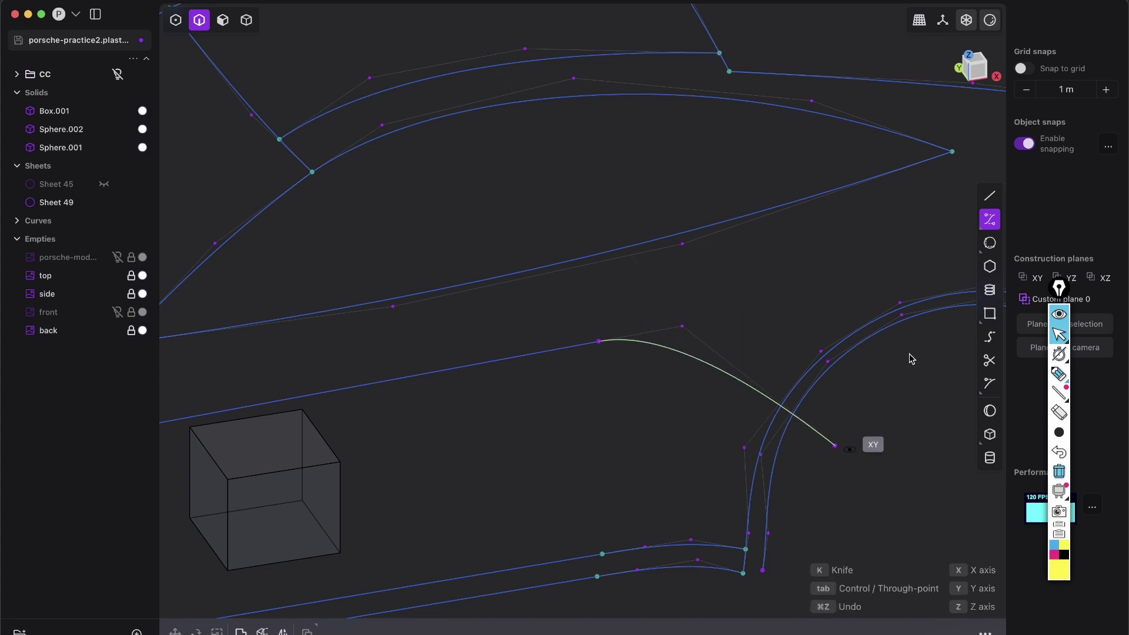
# - In the front view, place a reference point for the spline's end where it overlaps the outer wheel-arch curve
pyautogui.click(979, 77)
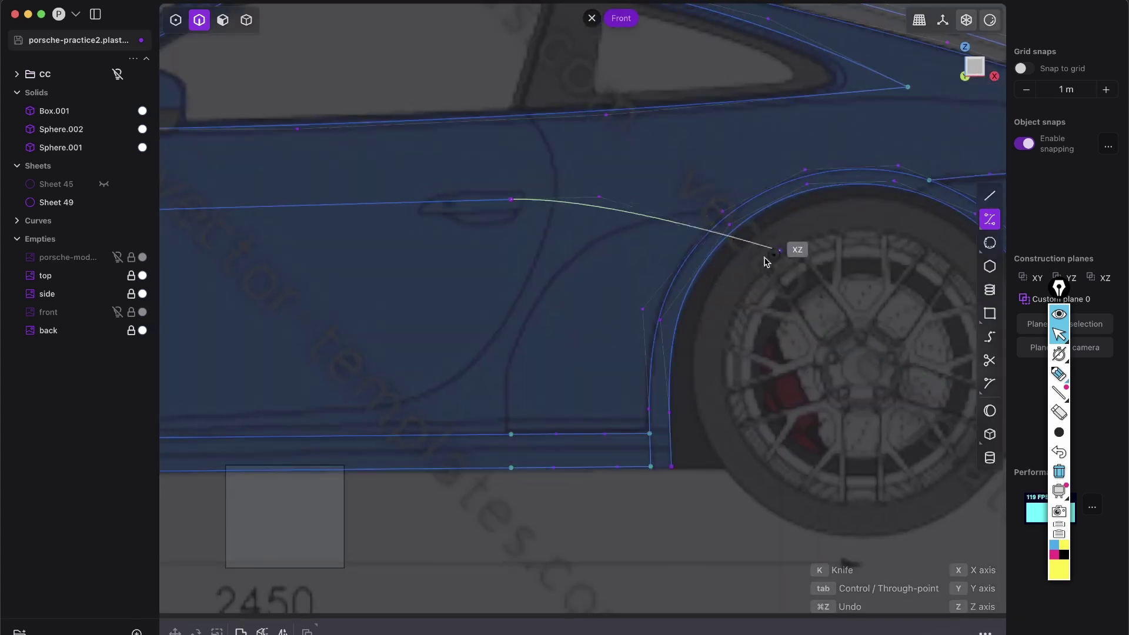
pyautogui.scroll(5, 614, 353)
pyautogui.scroll(3, 623, 340)
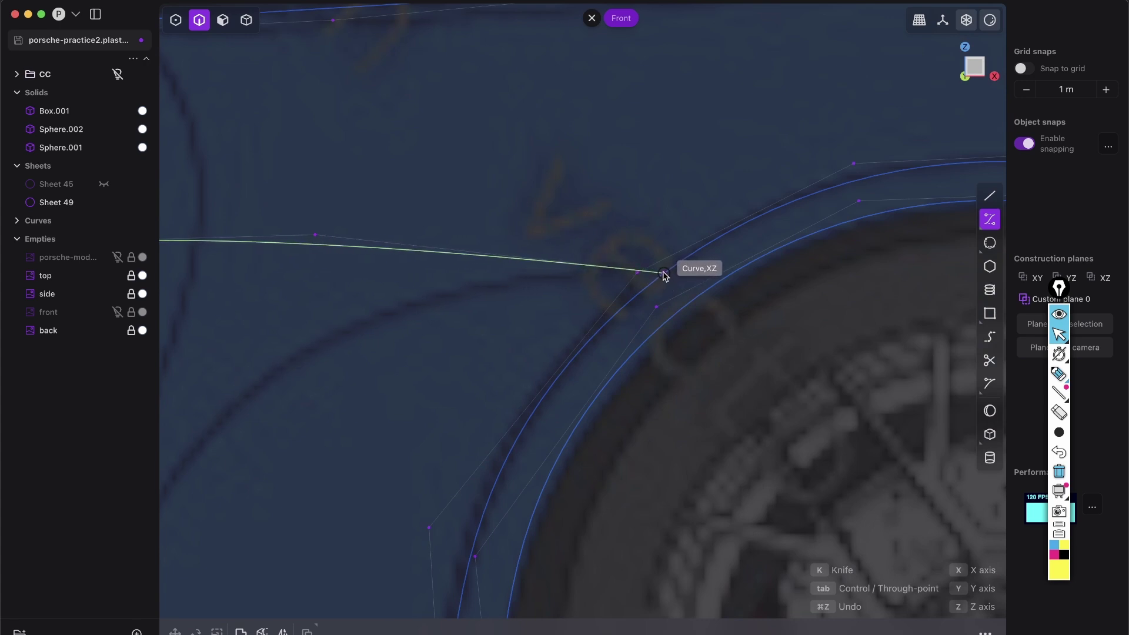
pyautogui.click(664, 273)
pyautogui.scroll(-6, 664, 273)
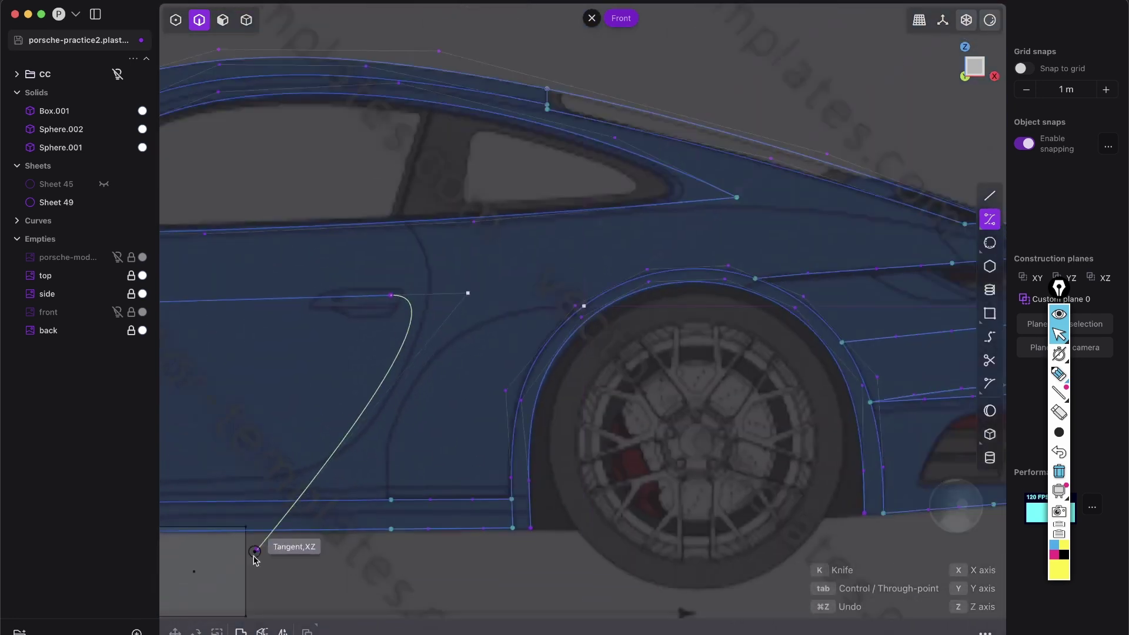
# - In an angled 3D view, end the spline on the outer wheel-arch curve in line with the front-view reference point, and finish it
pyautogui.moveTo(253, 555); pyautogui.dragTo(693, 329, button='middle')
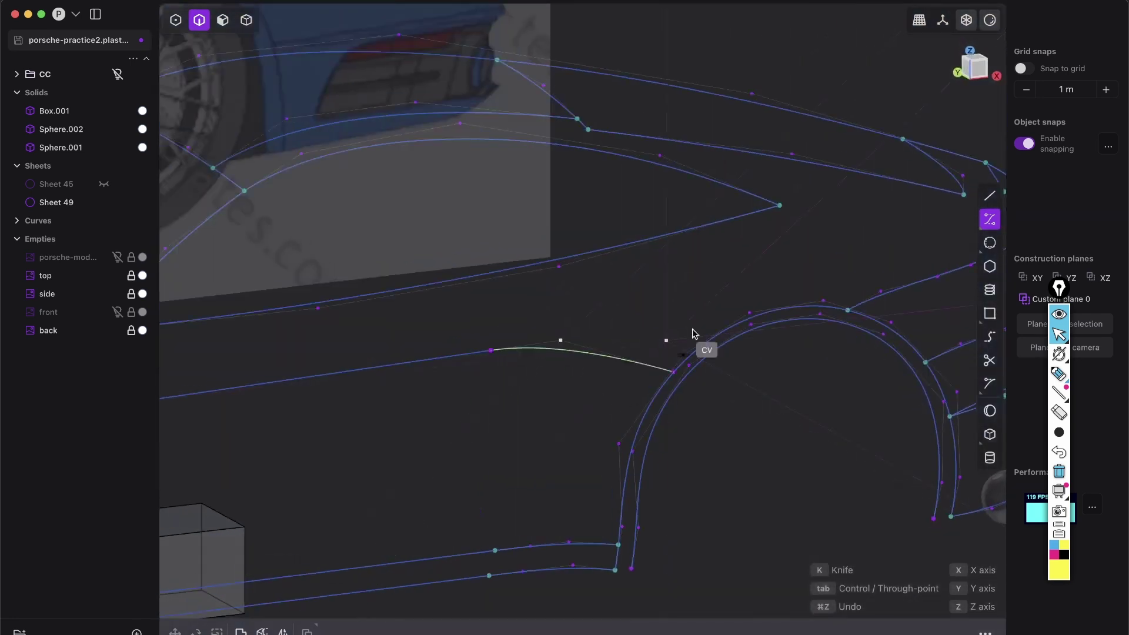
pyautogui.scroll(4, 692, 350)
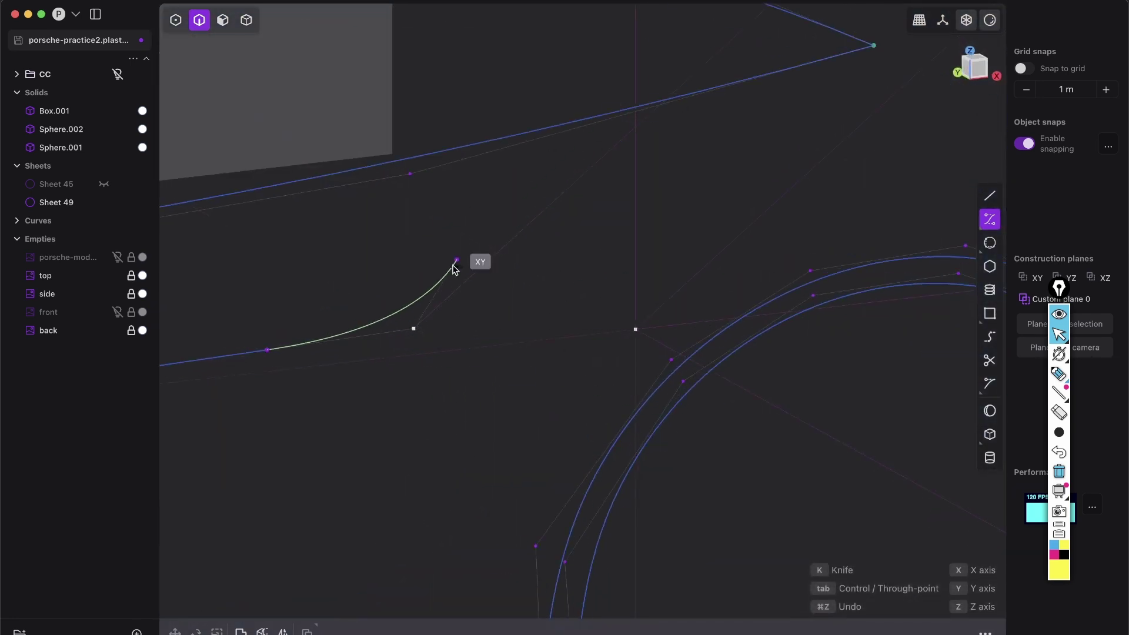
pyautogui.scroll(3, 681, 311)
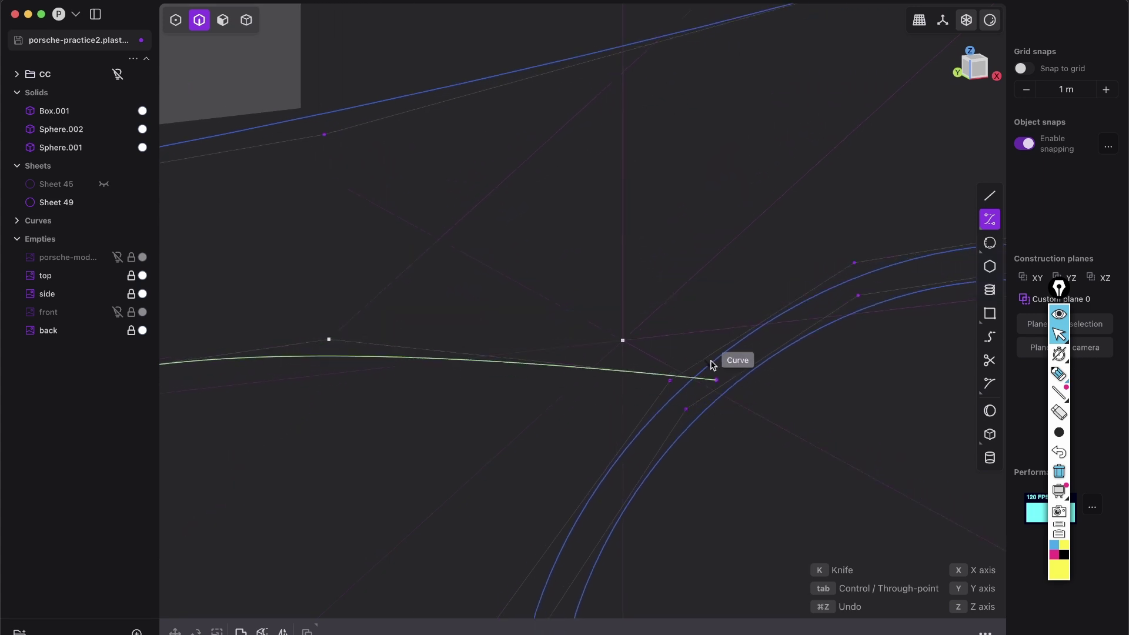
pyautogui.keyDown('shift'); pyautogui.moveTo(710, 365); pyautogui.dragTo(705, 315, button='middle'); pyautogui.keyUp('shift')
pyautogui.scroll(5, 704, 303)
pyautogui.scroll(5, 644, 480)
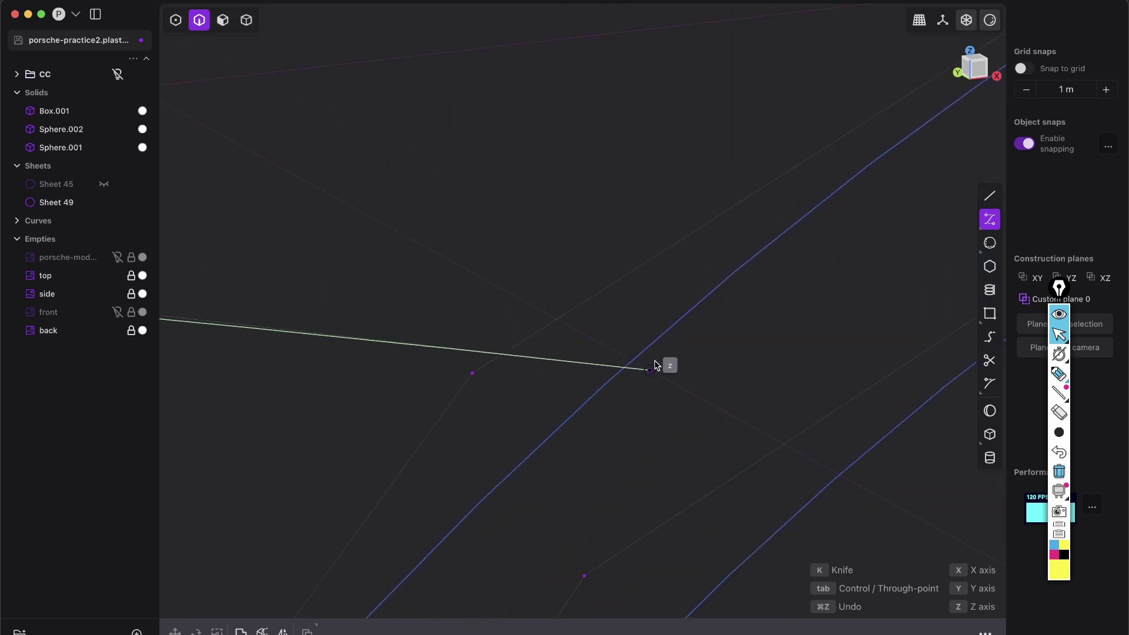
pyautogui.click(633, 360)
pyautogui.rightClick(633, 394)
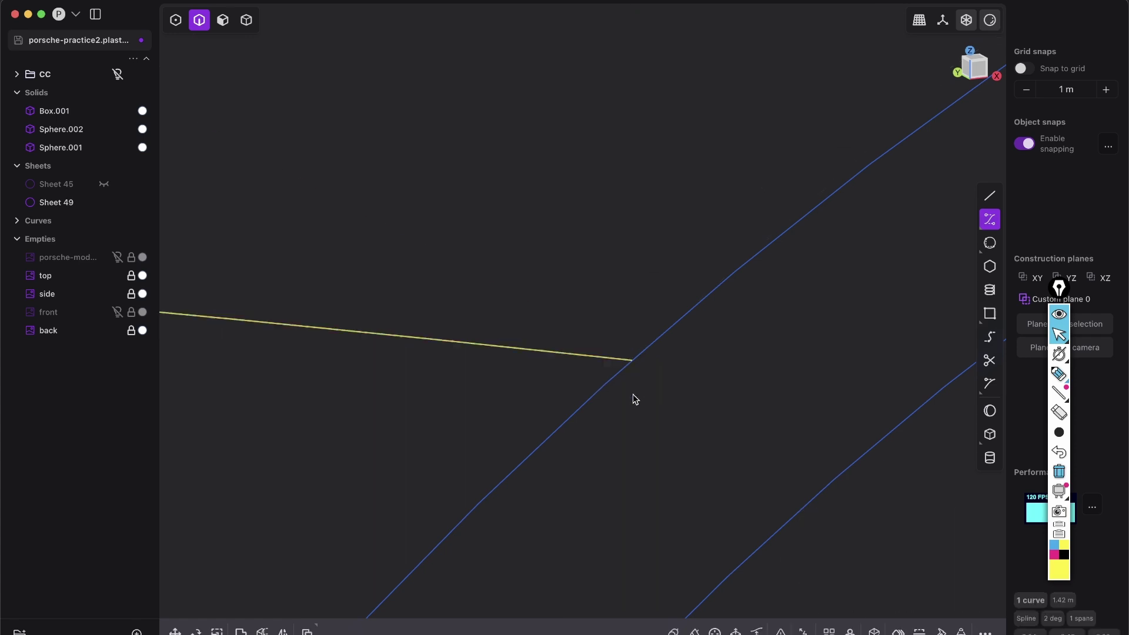
# - Examine how the connecting curve joins the door line to the wheel arch in 3D, with and without control points shown
pyautogui.scroll(-10, 633, 393)
pyautogui.keyDown('shift'); pyautogui.moveTo(382, 576); pyautogui.dragTo(573, 346, button='middle'); pyautogui.keyUp('shift')
pyautogui.scroll(-8, 460, 374)
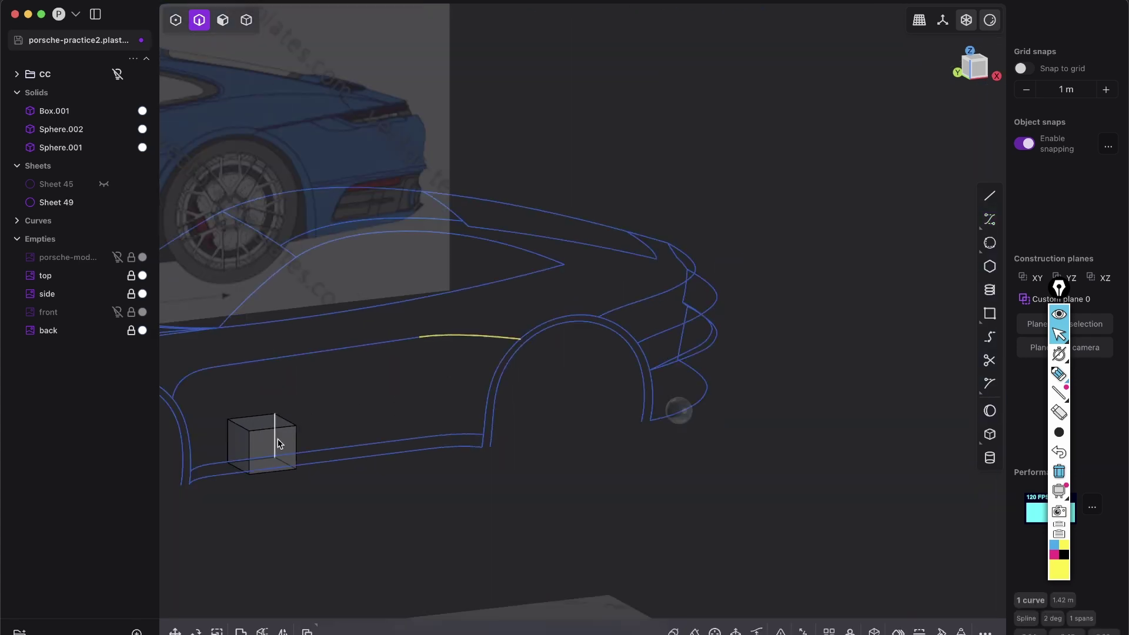
pyautogui.moveTo(470, 288); pyautogui.dragTo(456, 346, button='middle')
pyautogui.press('1')
pyautogui.scroll(3, 398, 328)
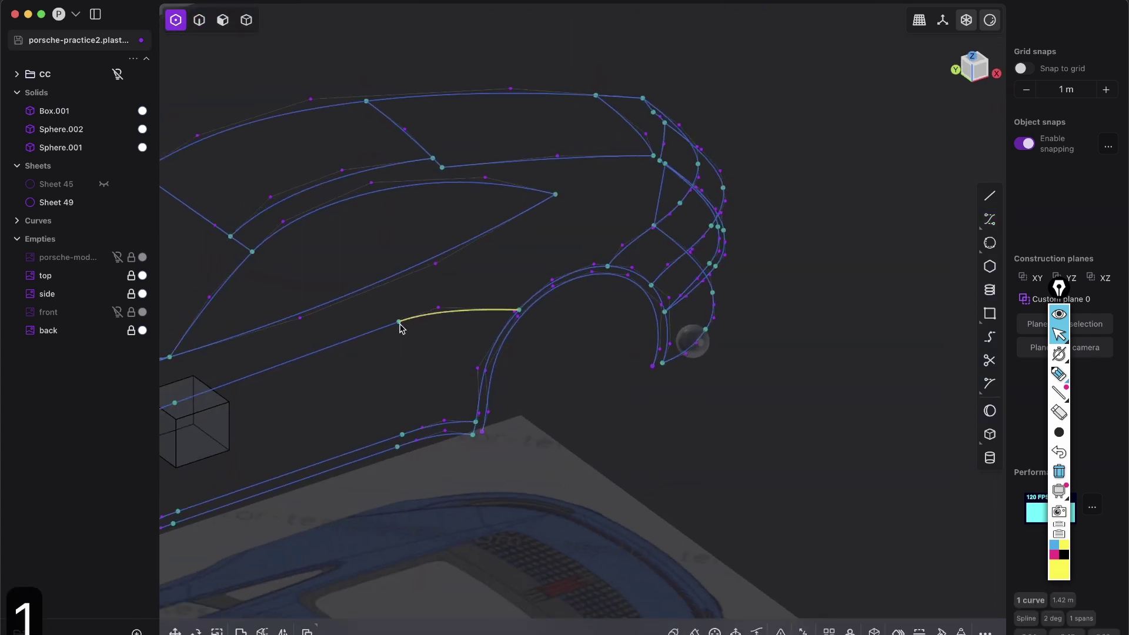
pyautogui.press('2')
pyautogui.scroll(3, 519, 340)
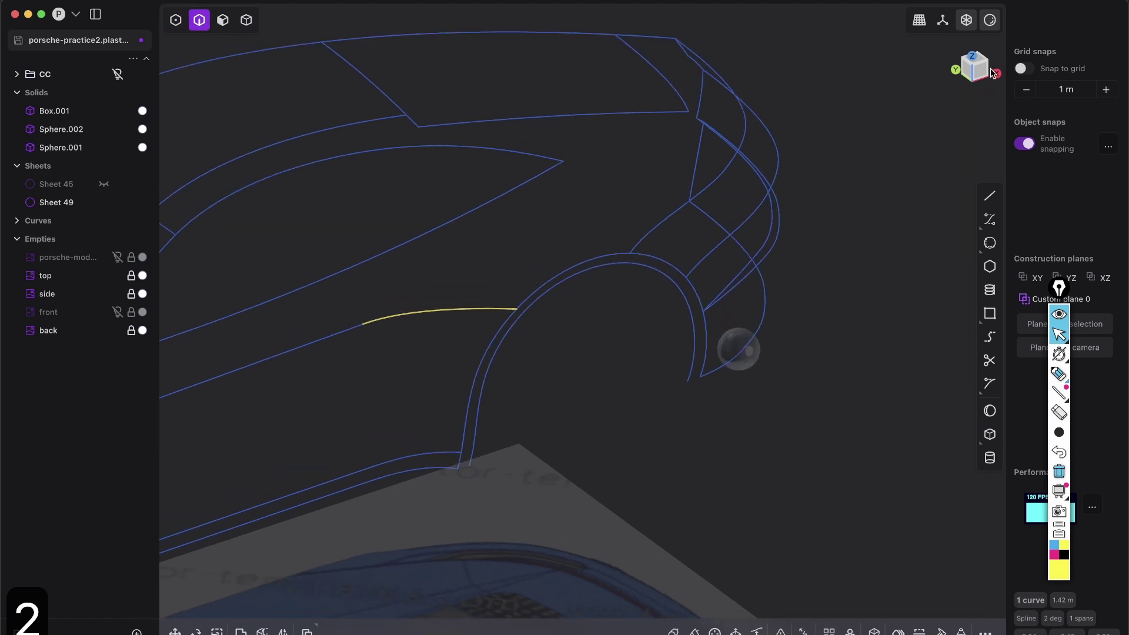
# - Compare the curve's junction with the outer wheel arch to the side blueprint in the front view, and delete the connecting curve
pyautogui.click(974, 72)
pyautogui.scroll(5, 517, 524)
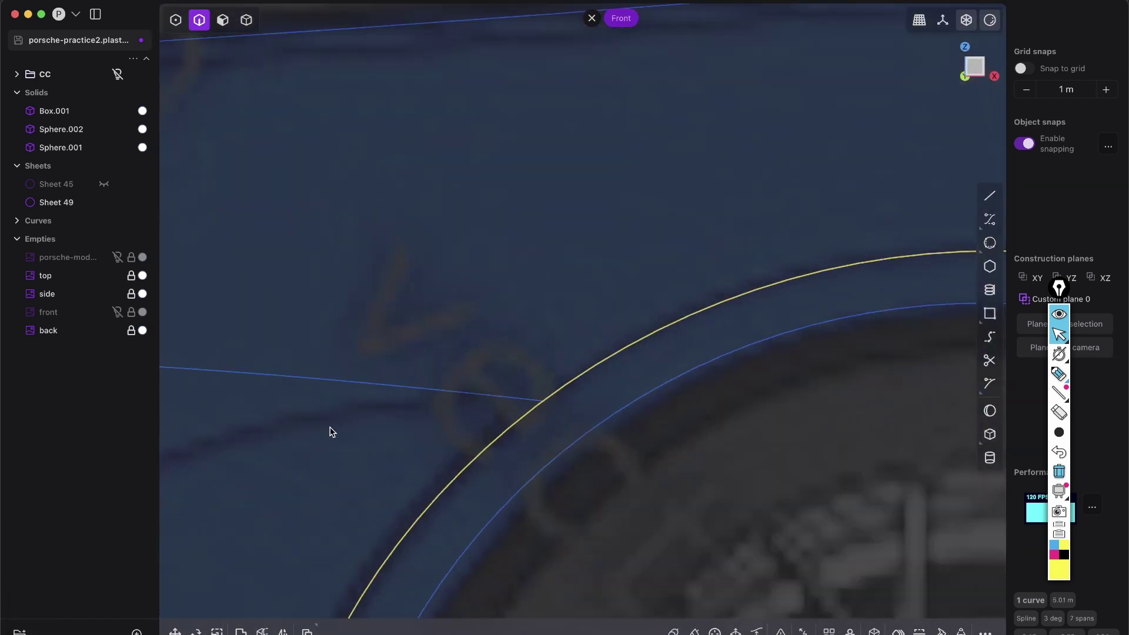
pyautogui.scroll(-10, 509, 365)
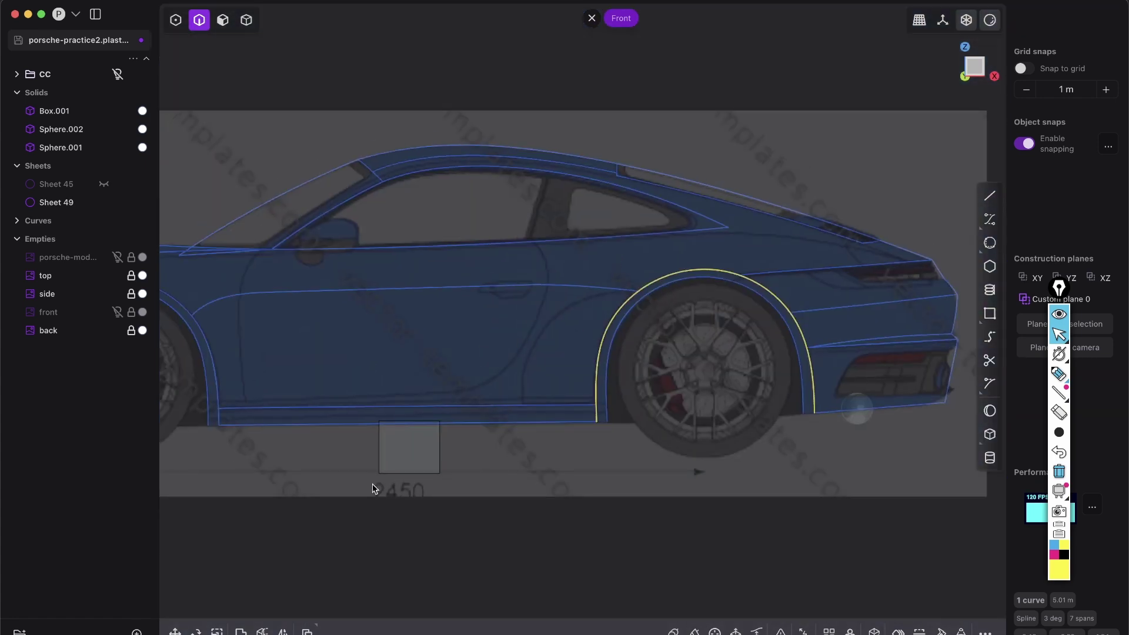
pyautogui.moveTo(372, 488); pyautogui.dragTo(609, 306, button='middle')
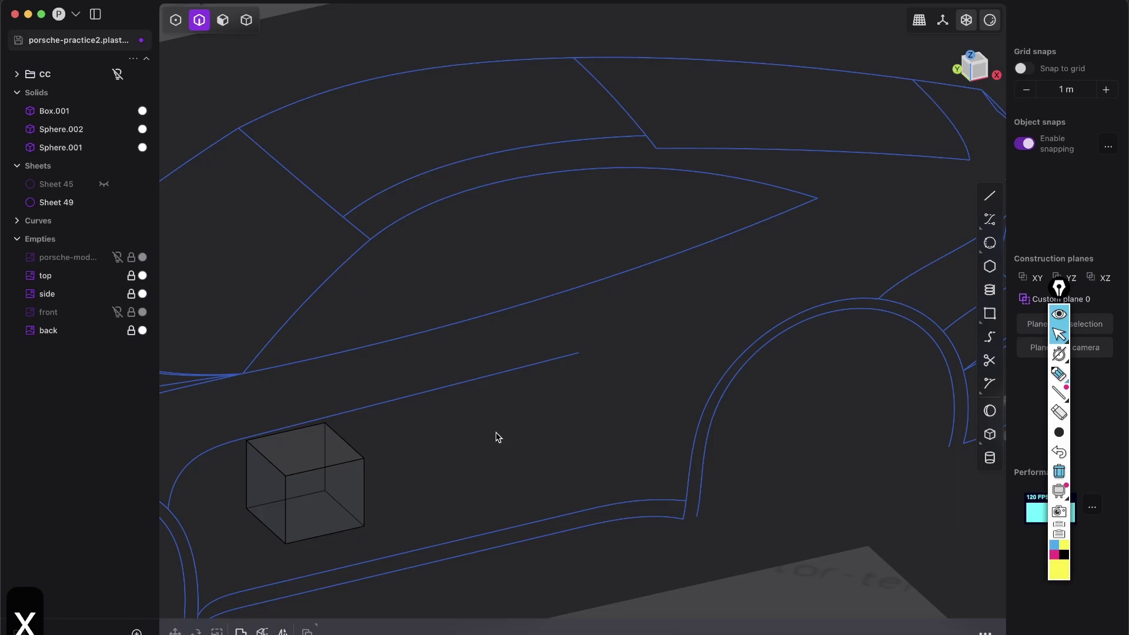
# - Begin a new spline at the door line's rear end, setting its second point along the tangent in the angled 3D view
pyautogui.hotkey('shift', 'f')
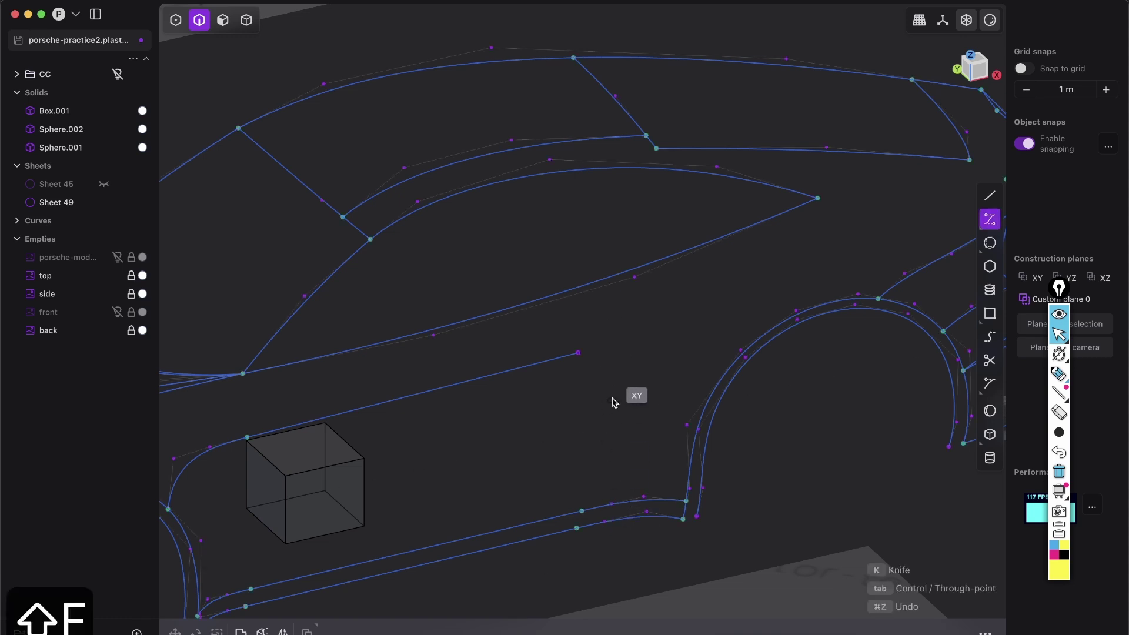
pyautogui.click(578, 353)
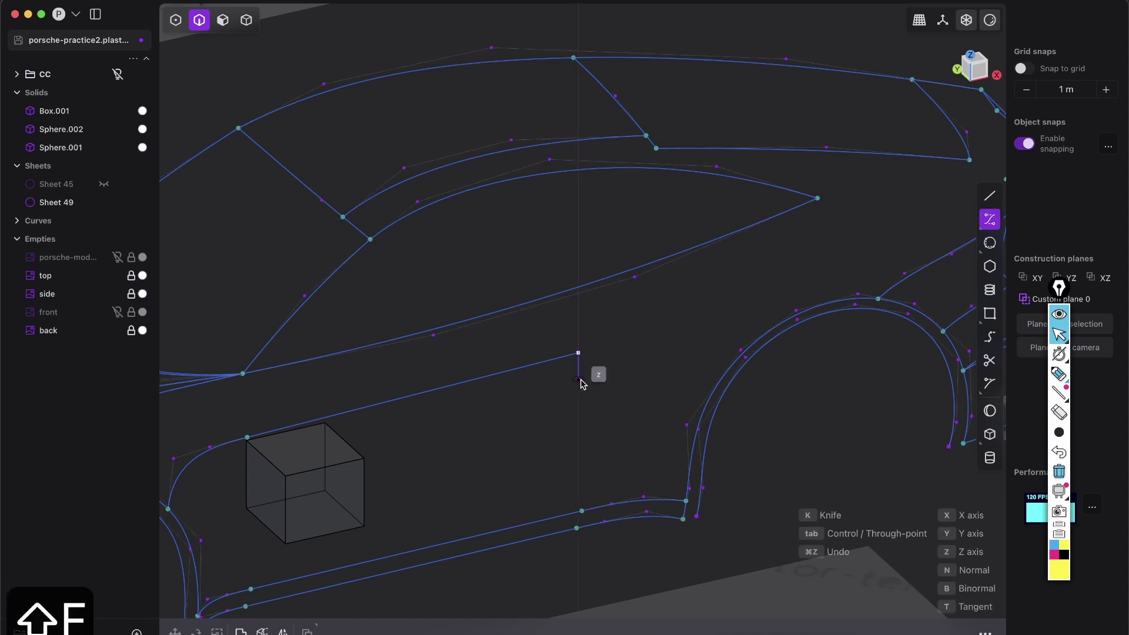
pyautogui.click(631, 341)
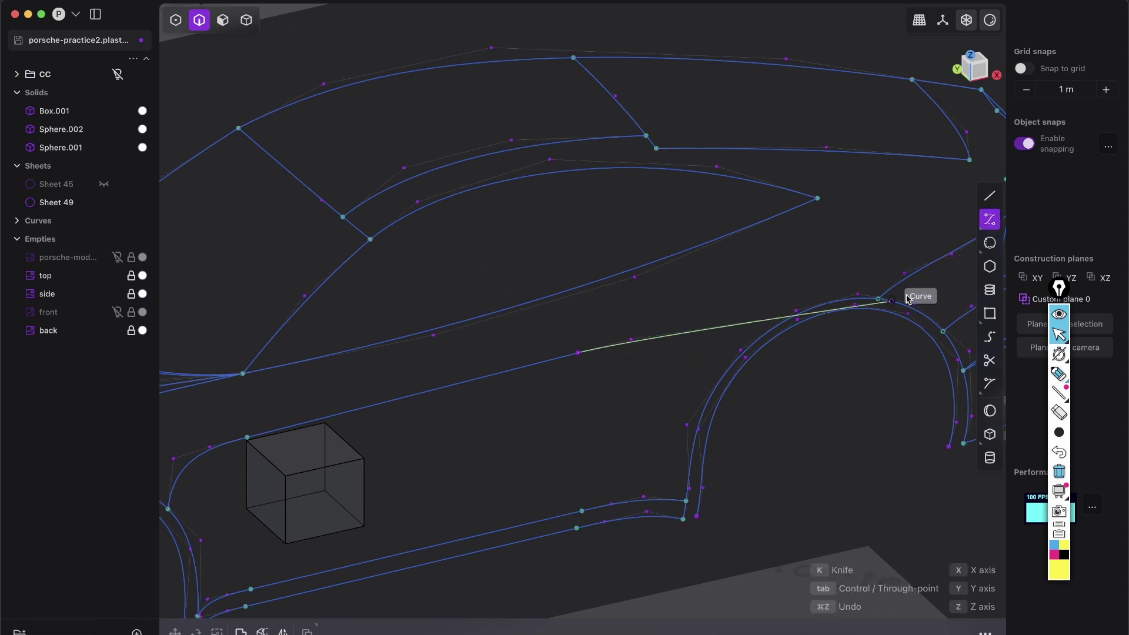
# - Align the view to the front while the spline is active, and release the front-view plane lock so points snap to curves in 3D
pyautogui.click(978, 81)
pyautogui.scroll(6, 647, 350)
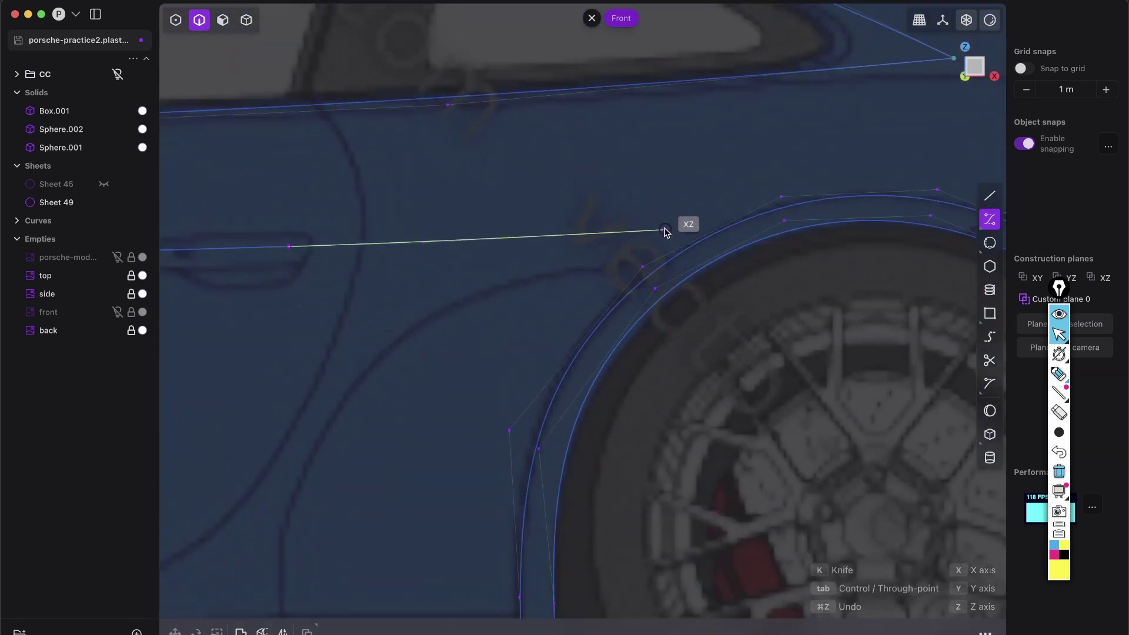
pyautogui.scroll(2, 664, 232)
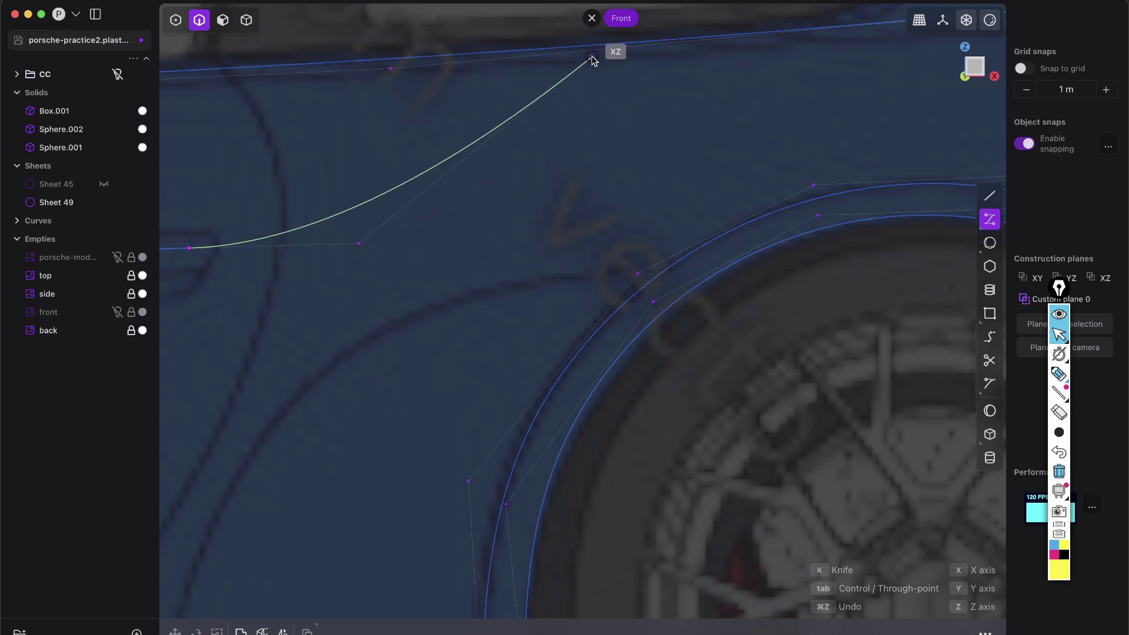
pyautogui.click(591, 22)
pyautogui.scroll(-5, 600, 302)
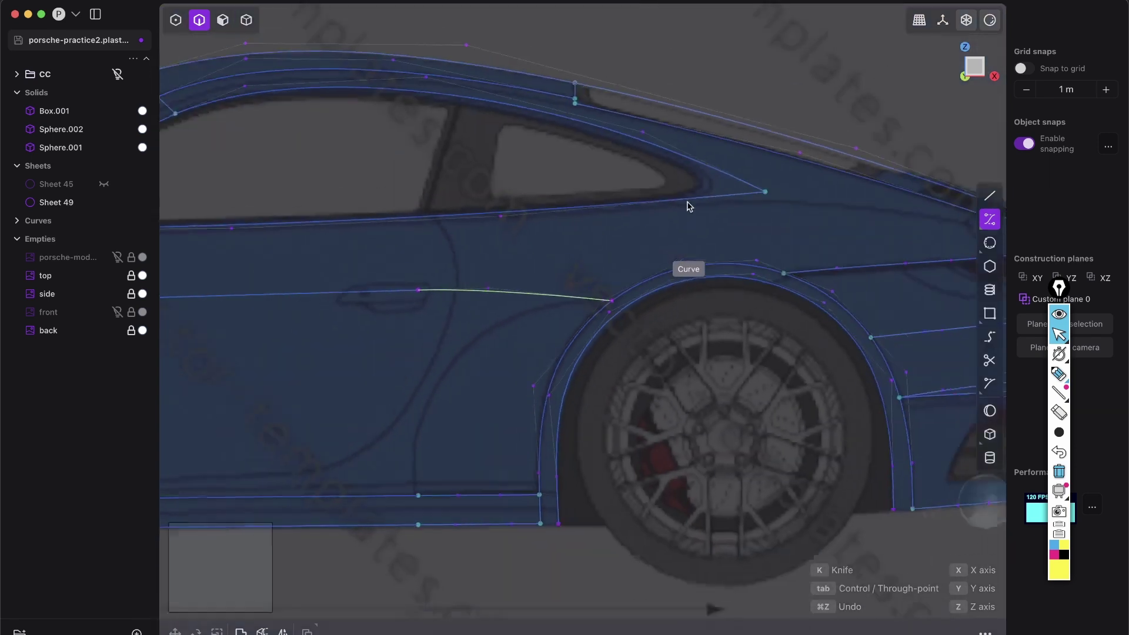
# - End the spline on the outer rear wheel-arch curve where the side blueprint's line meets the arch, and finish it
pyautogui.scroll(3, 688, 202)
pyautogui.scroll(-2, 629, 280)
pyautogui.keyDown('shift'); pyautogui.moveTo(809, 254); pyautogui.dragTo(699, 331, button='middle'); pyautogui.keyUp('shift')
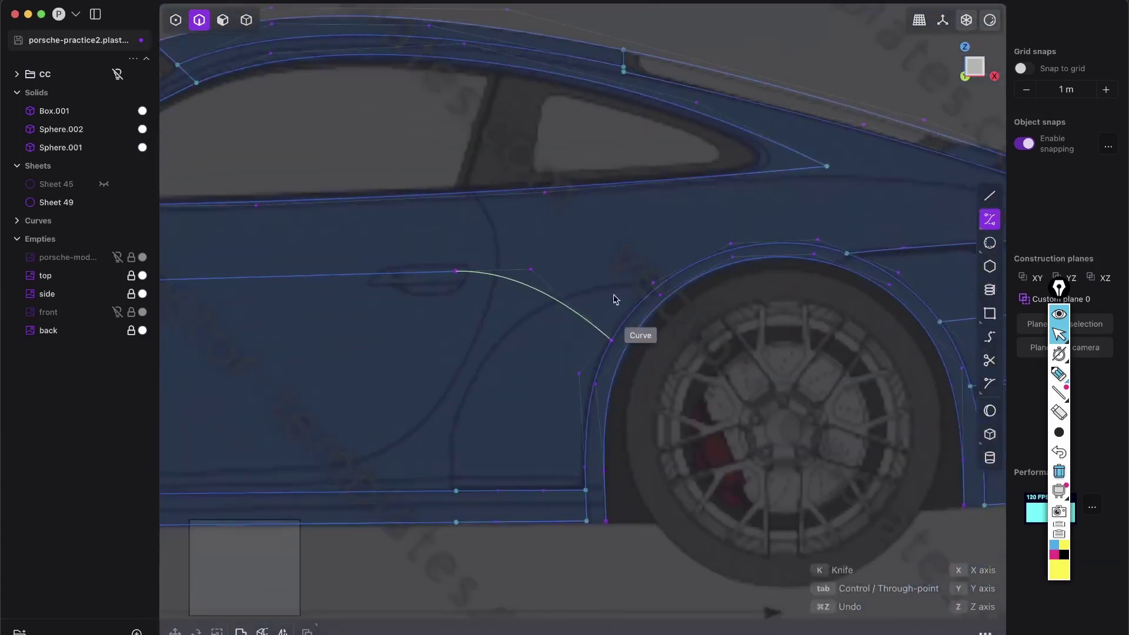
pyautogui.scroll(-5, 615, 299)
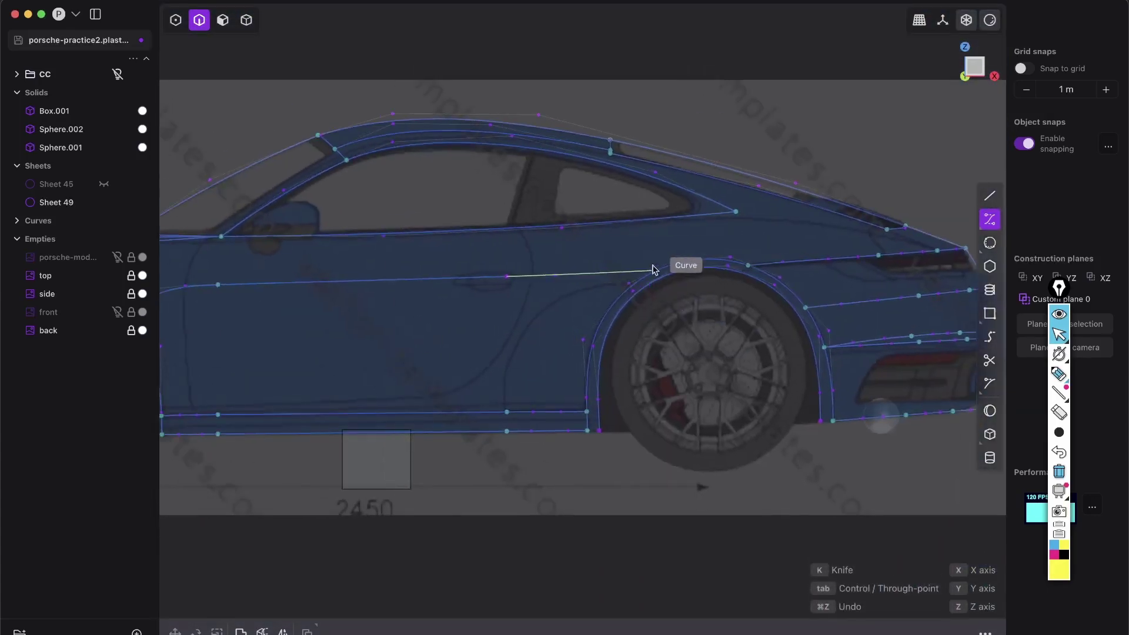
pyautogui.scroll(6, 652, 269)
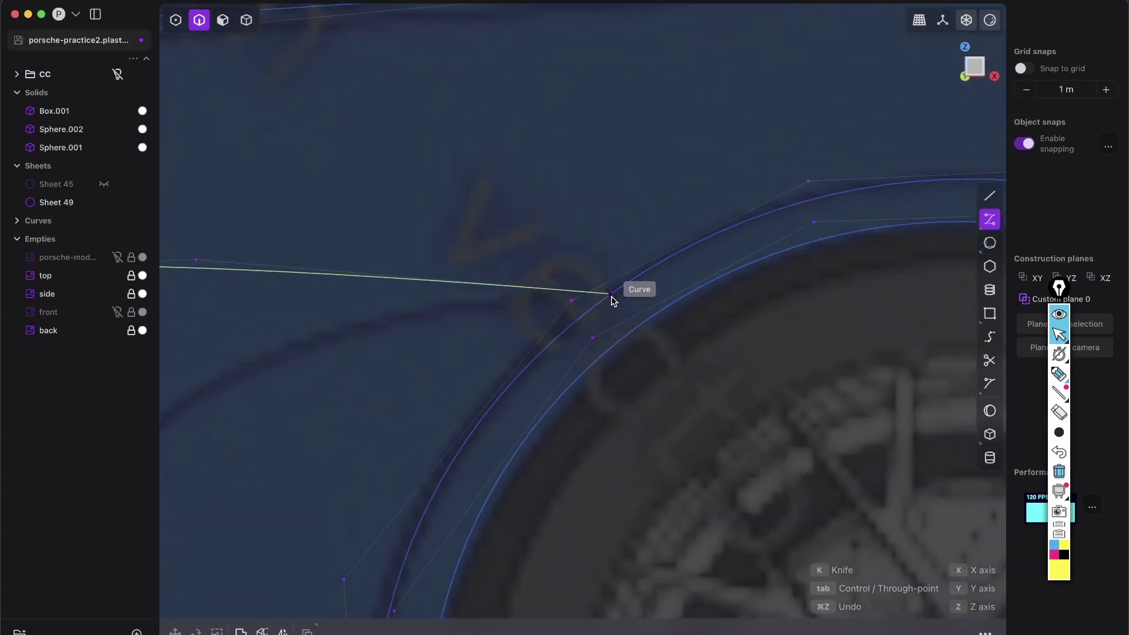
pyautogui.scroll(-6, 550, 362)
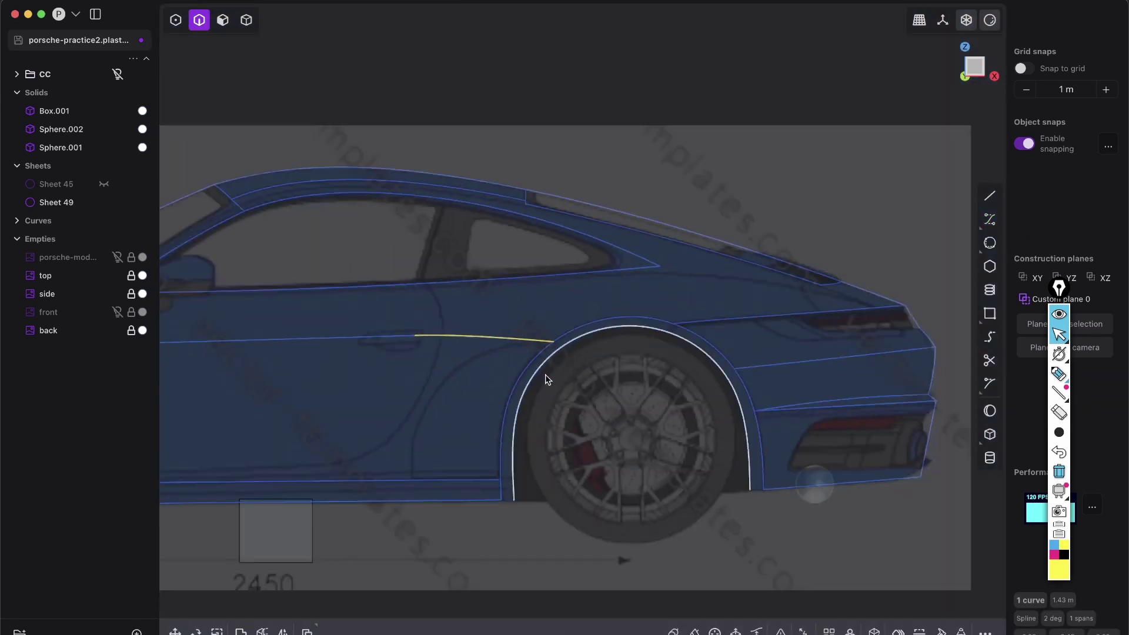
# - Examine the connecting curve between door line and wheel arch in an angled 3D view, and delete it
pyautogui.keyDown('shift'); pyautogui.moveTo(546, 378); pyautogui.dragTo(640, 262, button='middle'); pyautogui.keyUp('shift')
pyautogui.moveTo(377, 430); pyautogui.dragTo(591, 396, button='middle')
pyautogui.scroll(4, 720, 293)
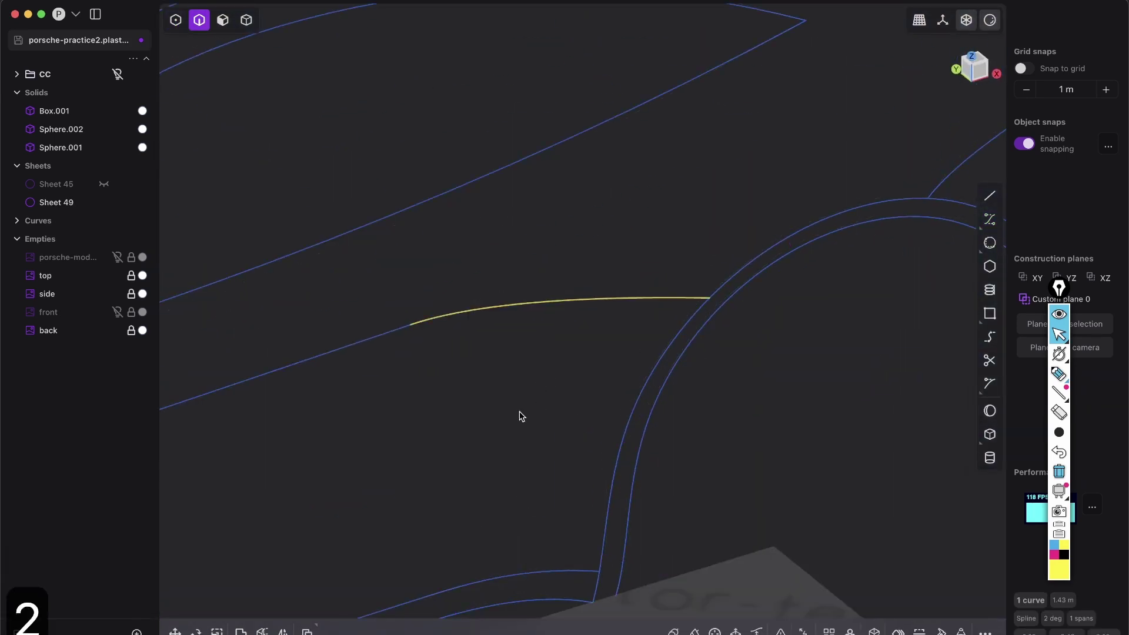
pyautogui.press('x')
# - Start a new spline in the front view on the outer rear wheel-arch curve, at the blueprint's junction point
pyautogui.keyDown('shift'); pyautogui.moveTo(503, 443); pyautogui.dragTo(605, 385, button='middle'); pyautogui.keyUp('shift')
pyautogui.scroll(-5, 520, 413)
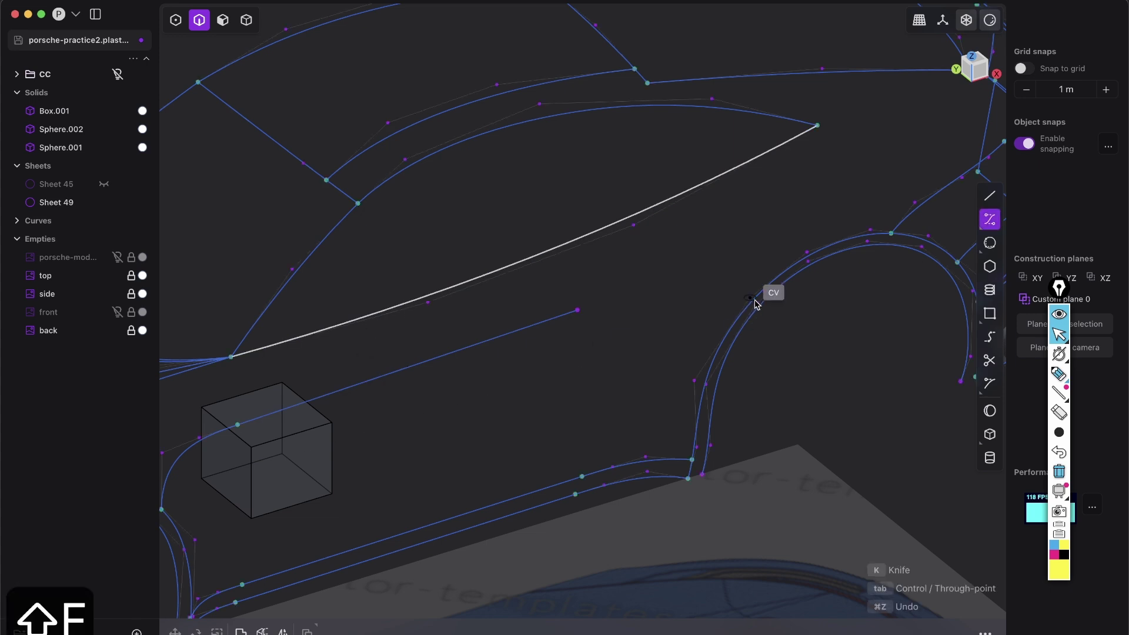
pyautogui.keyDown('shift'); pyautogui.moveTo(754, 300); pyautogui.dragTo(749, 295, button='middle'); pyautogui.keyUp('shift')
pyautogui.click(979, 74)
pyautogui.scroll(5, 637, 330)
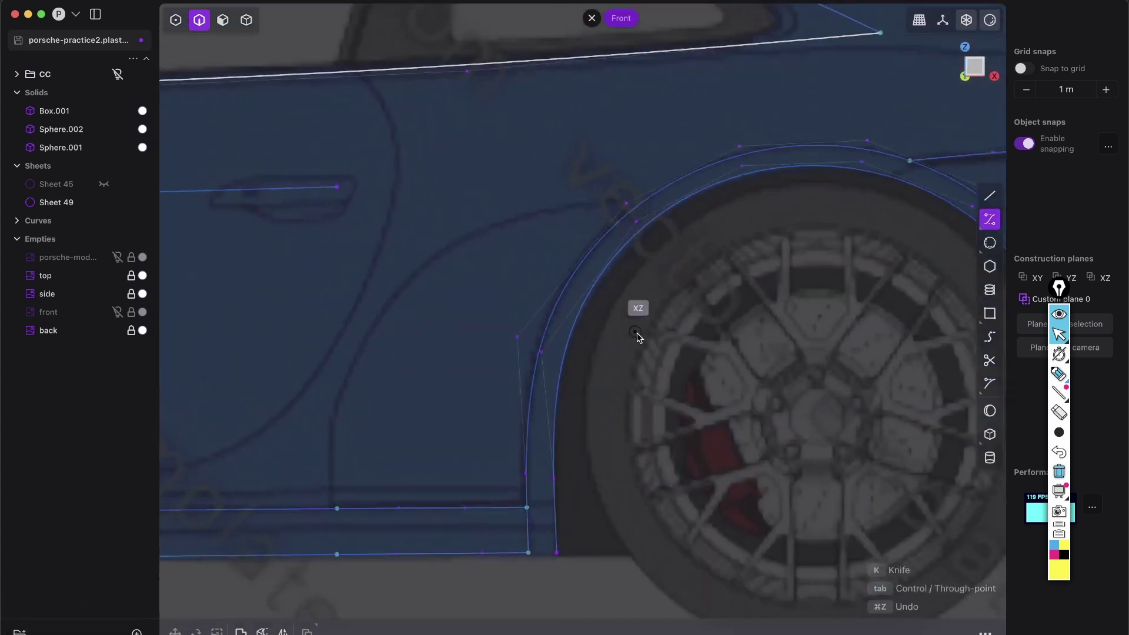
pyautogui.scroll(2, 667, 235)
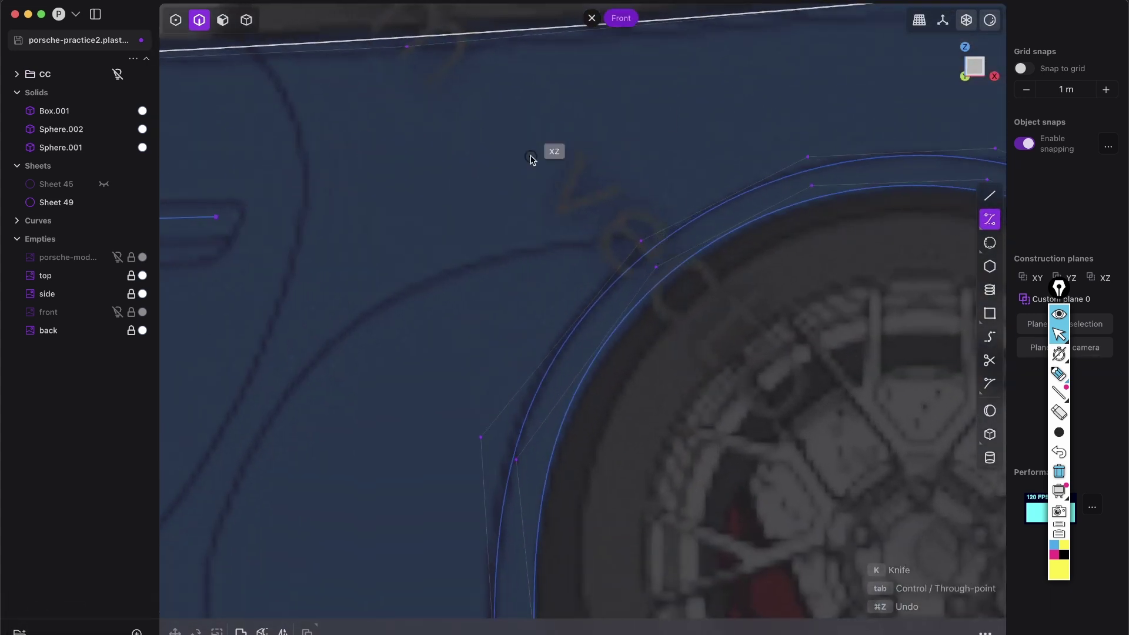
pyautogui.scroll(-5, 618, 116)
pyautogui.scroll(5, 580, 252)
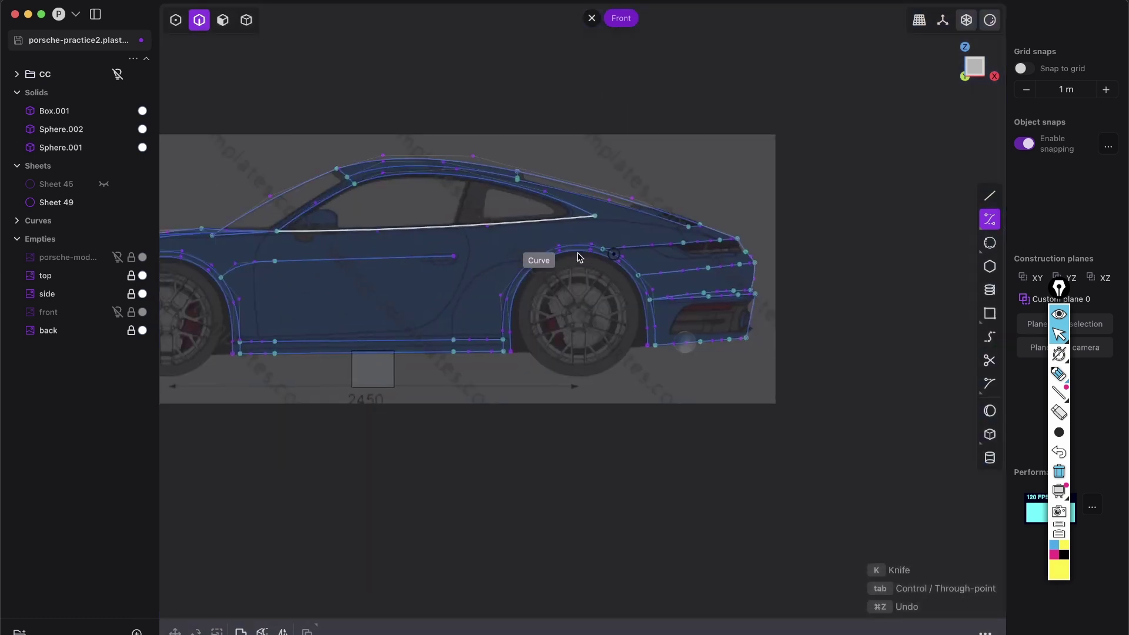
pyautogui.scroll(-3, 512, 352)
pyautogui.scroll(6, 570, 355)
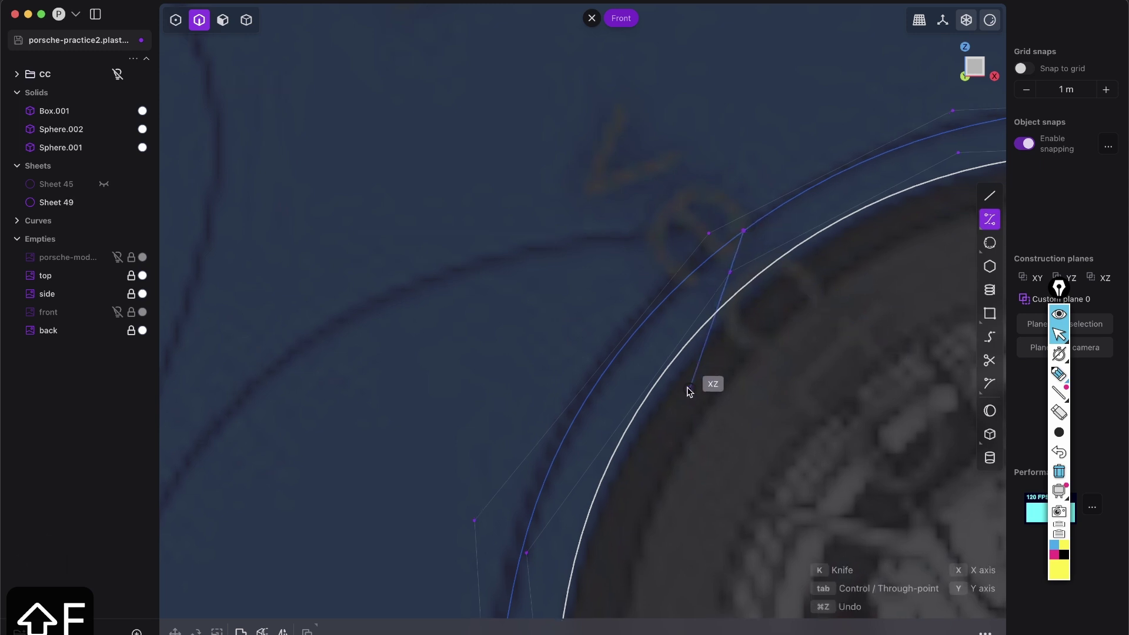
# - In an angled 3D view, place the spline's second point along the door line's tangent, end it at the door line's rear end, and finish
pyautogui.scroll(-8, 690, 392)
pyautogui.keyDown('shift'); pyautogui.moveTo(454, 546); pyautogui.dragTo(494, 451, button='middle'); pyautogui.keyUp('shift')
pyautogui.scroll(6, 629, 235)
pyautogui.scroll(-2, 609, 262)
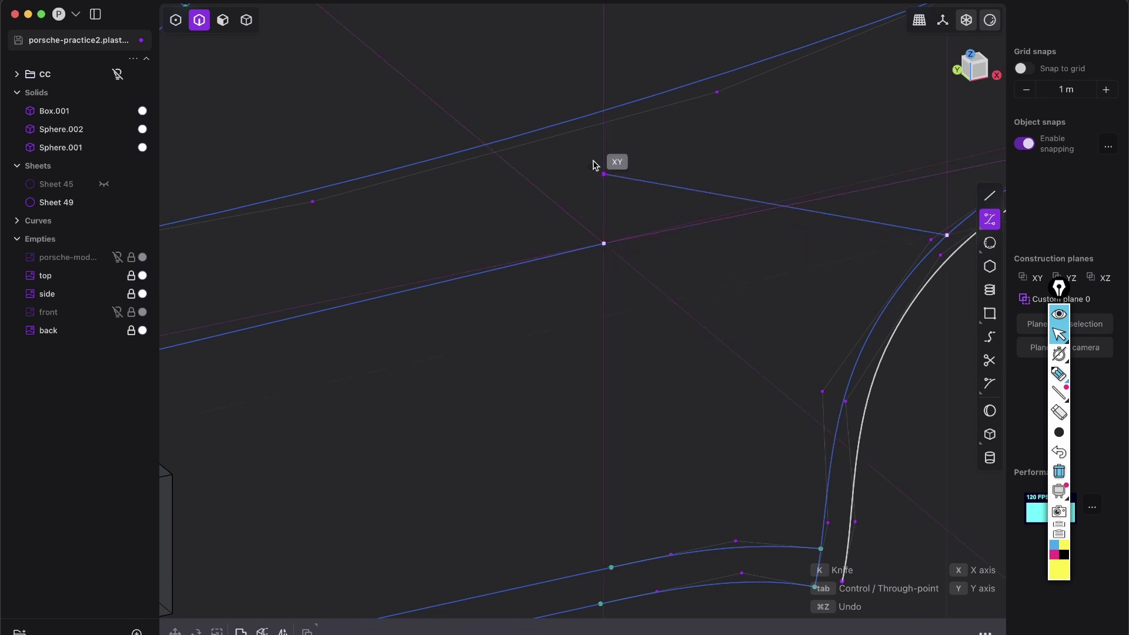
pyautogui.moveTo(631, 208); pyautogui.dragTo(735, 249, button='middle')
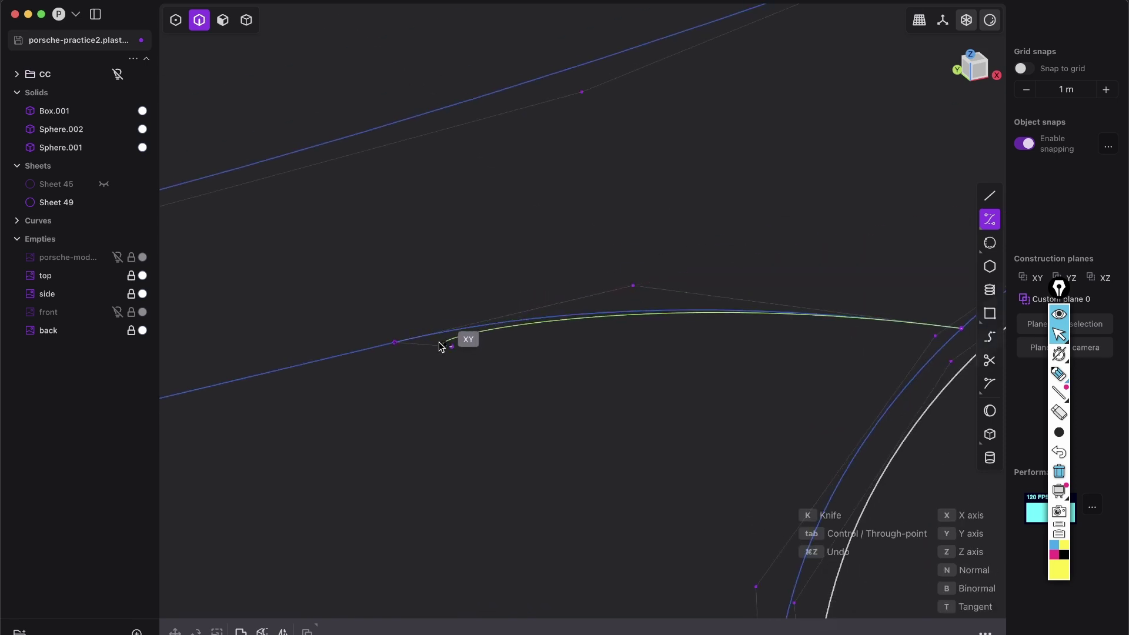
pyautogui.rightClick(432, 347)
# - Examine the connecting curve from several 3D angles, briefly switching to Discord to check the help channel's suggestions on drawing it
pyautogui.scroll(-8, 416, 434)
pyautogui.keyDown('shift'); pyautogui.moveTo(594, 288); pyautogui.dragTo(675, 166, button='middle'); pyautogui.keyUp('shift')
pyautogui.moveTo(325, 397); pyautogui.dragTo(425, 368, button='middle')
pyautogui.press('super+Tab')
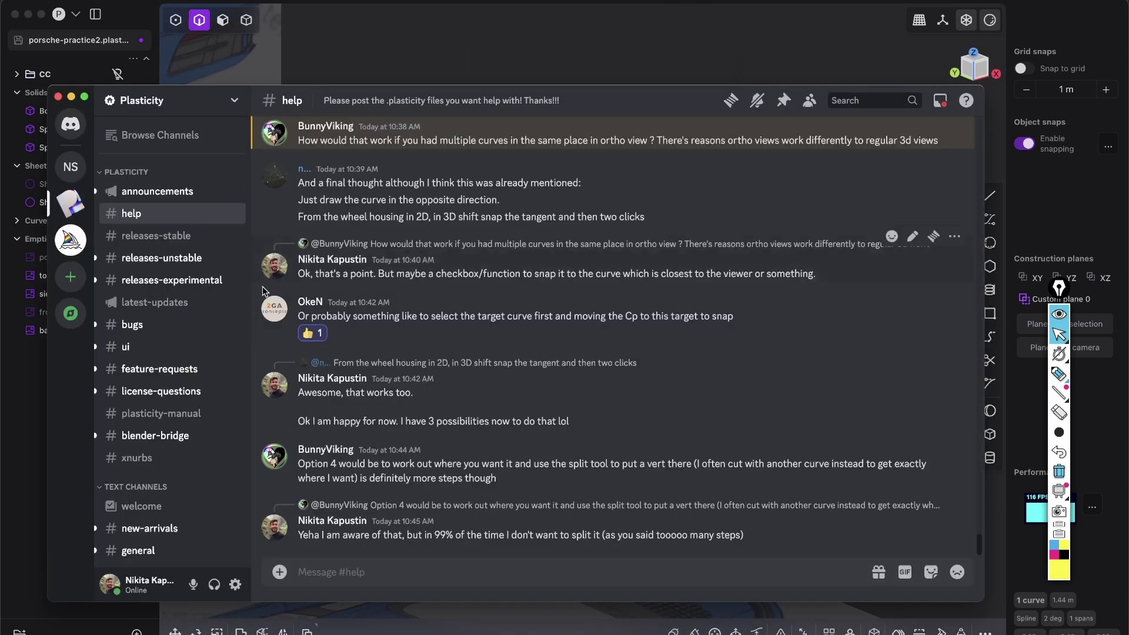
pyautogui.press('super+Tab')
pyautogui.scroll(5, 386, 327)
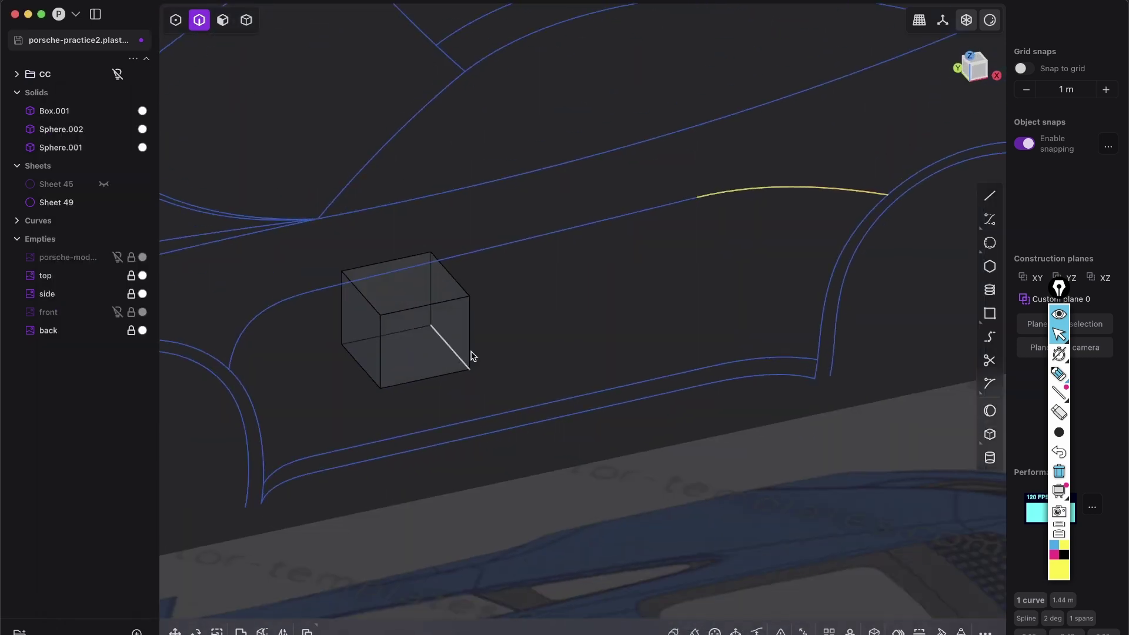
pyautogui.moveTo(396, 388); pyautogui.dragTo(351, 416, button='middle')
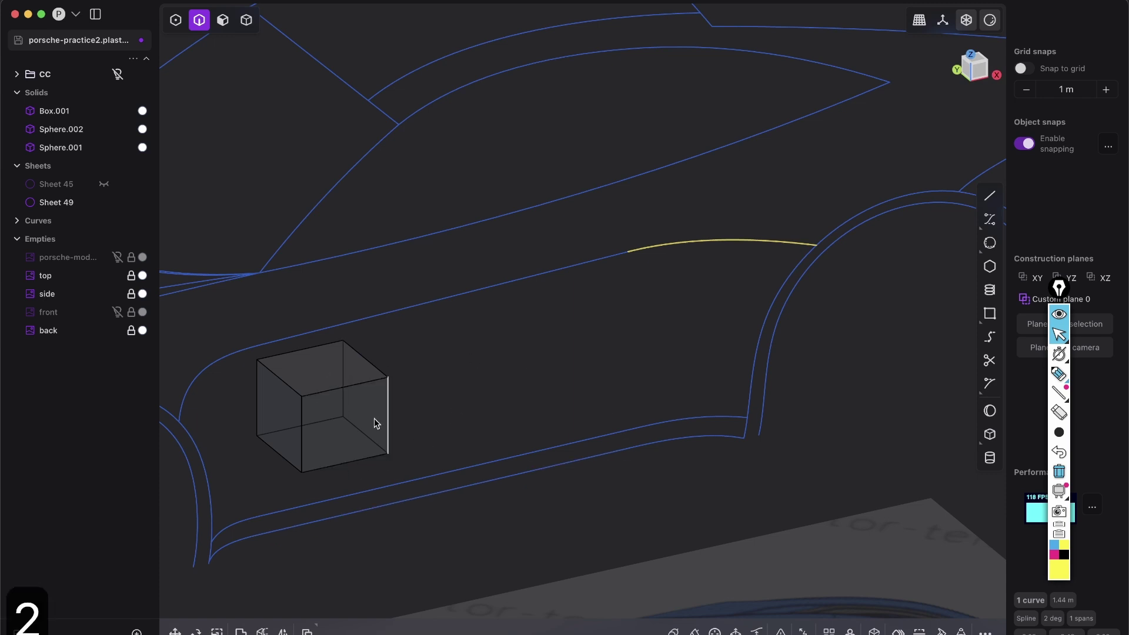
pyautogui.scroll(-3, 340, 411)
pyautogui.moveTo(337, 410); pyautogui.dragTo(408, 333, button='middle')
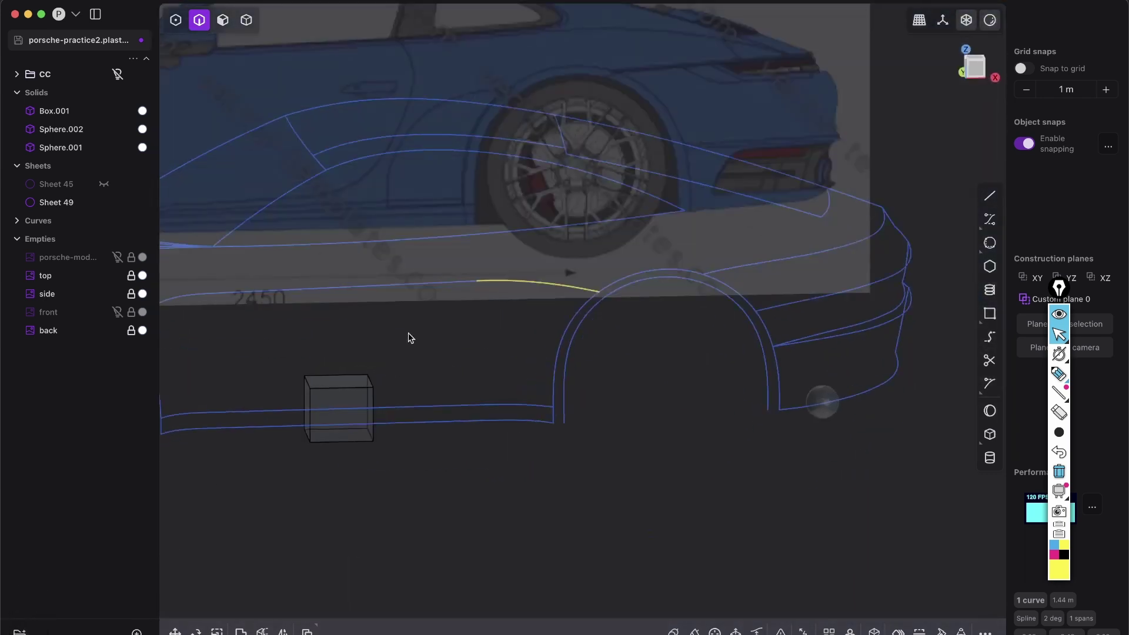
# - Compare the connecting curve to the side blueprint in the front view, and delete the selected curves
pyautogui.click(975, 67)
pyautogui.scroll(5, 632, 241)
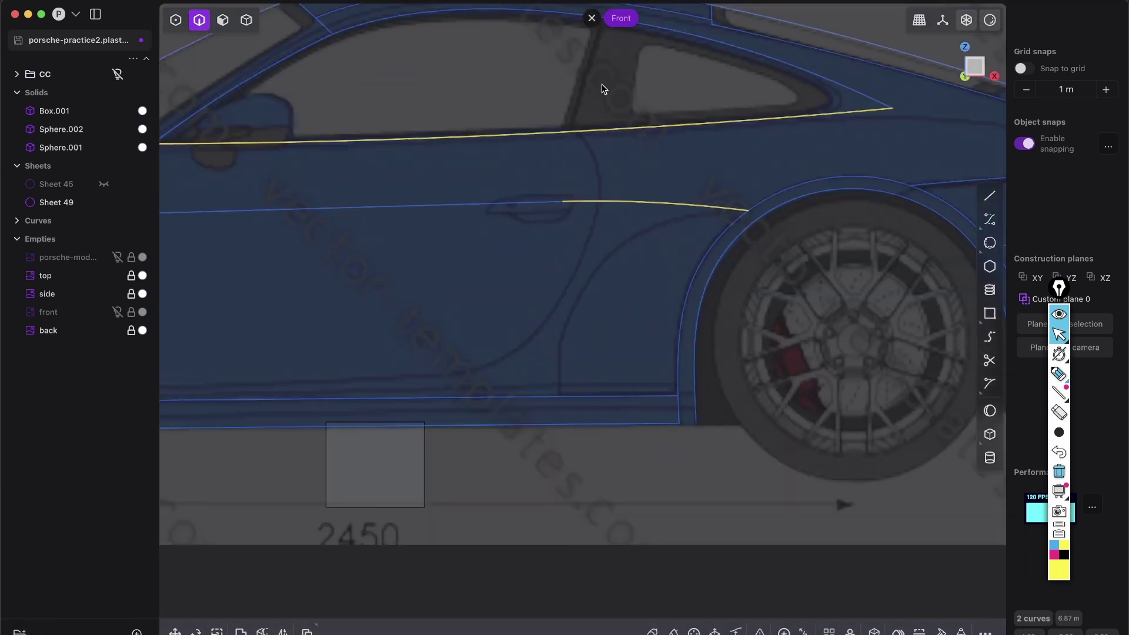
pyautogui.press('x')
pyautogui.keyDown('shift'); pyautogui.moveTo(391, 406); pyautogui.dragTo(461, 410, button='middle'); pyautogui.keyUp('shift')
pyautogui.keyDown('shift'); pyautogui.moveTo(469, 469); pyautogui.dragTo(451, 491, button='middle'); pyautogui.keyUp('shift')
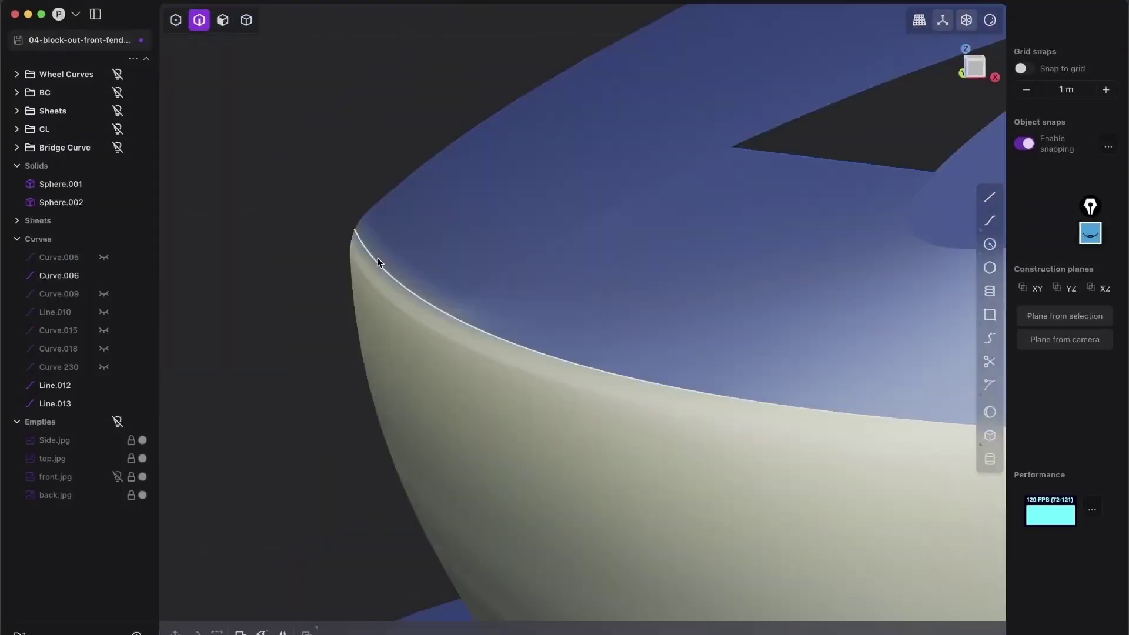
pyautogui.press('KP_1')
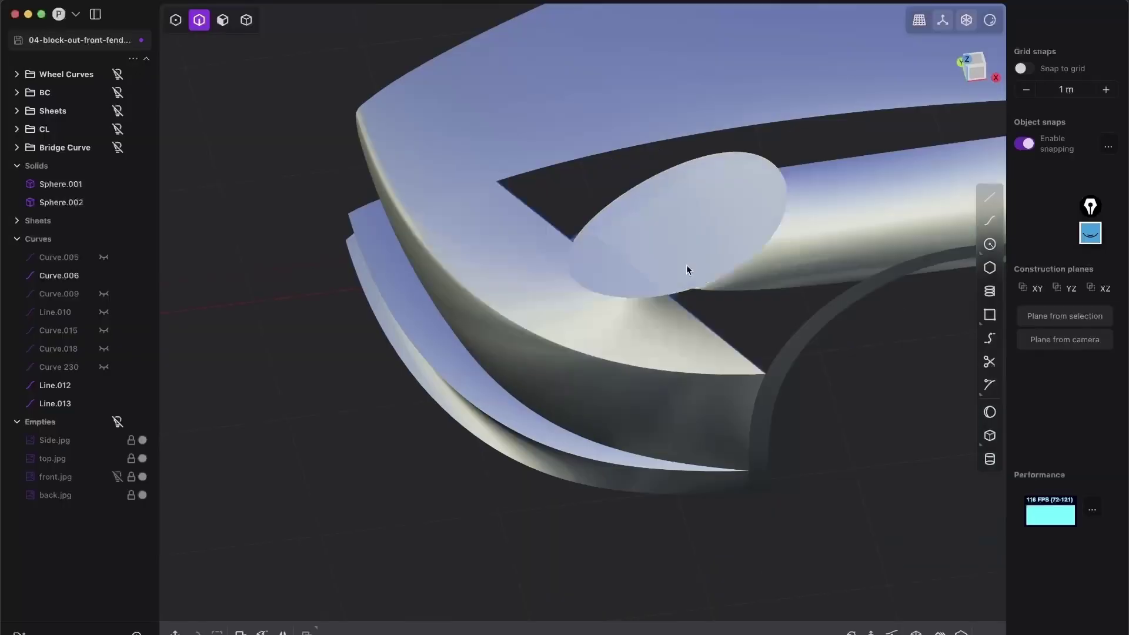